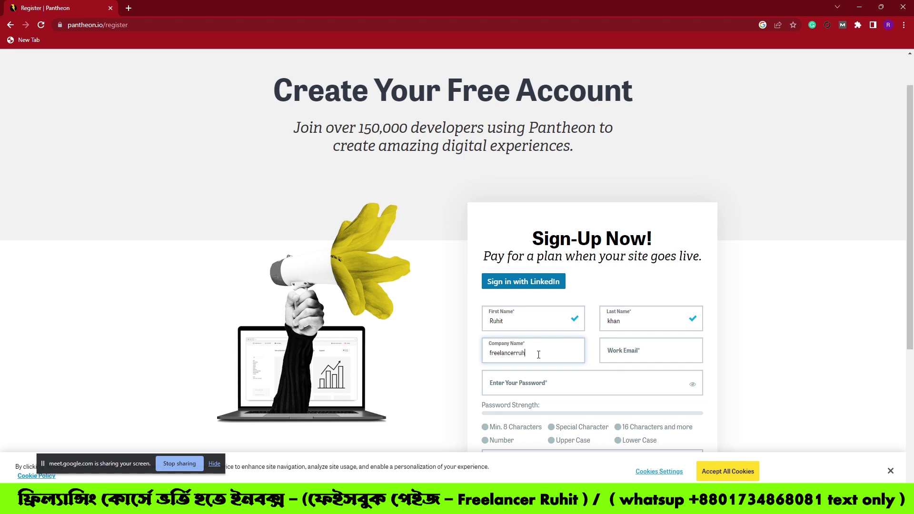
With the name and company fields filled in, move on to the Work Email field
{"action": "left_click", "coordinate": [643, 353]}
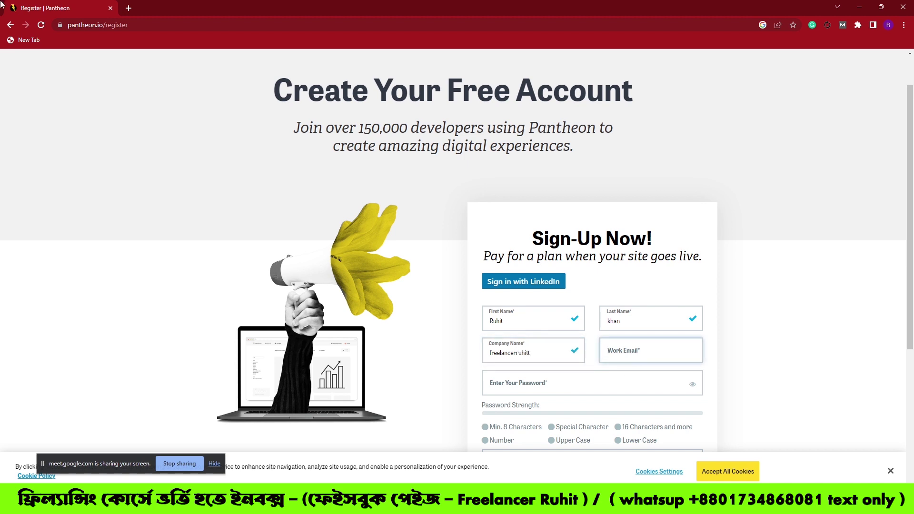
Open Gmail in a new browser tab
{"action": "left_click", "coordinate": [127, 8]}
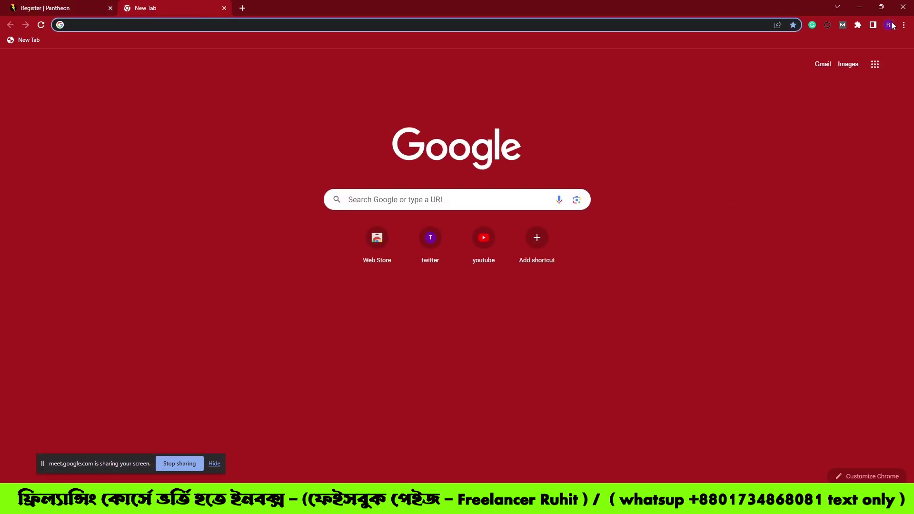
{"action": "left_click", "coordinate": [888, 24]}
{"action": "left_click", "coordinate": [656, 111]}
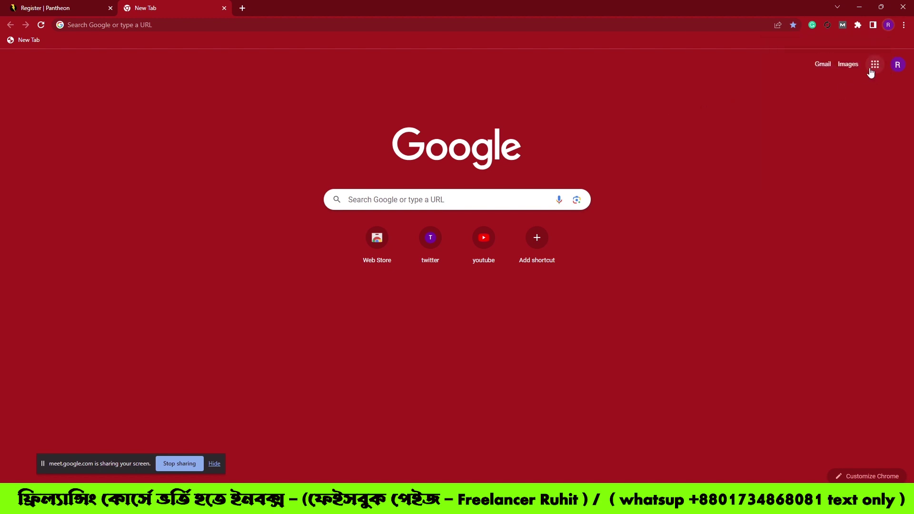
{"action": "left_click", "coordinate": [822, 64]}
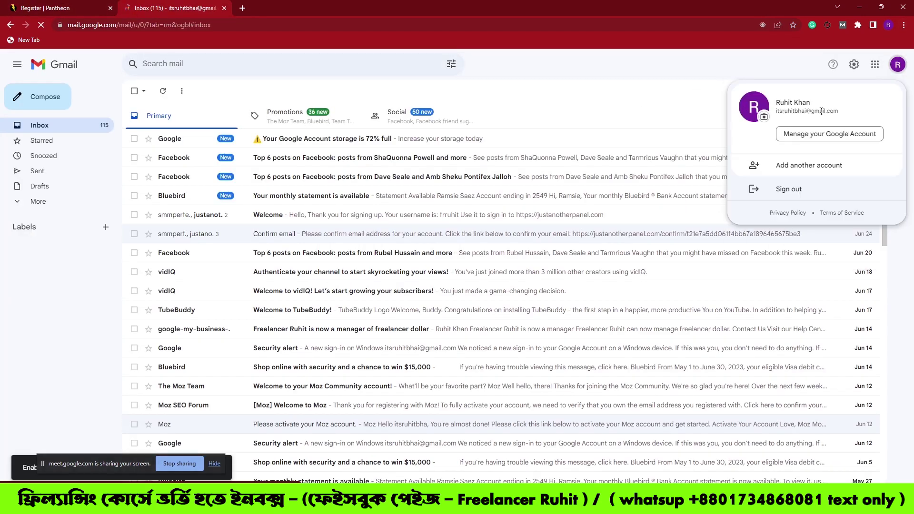
Copy the signed-in account's email address and go back to the Pantheon sign-up tab
{"action": "left_click_drag", "start_coordinate": [839, 112], "coordinate": [776, 114]}
{"action": "right_click", "coordinate": [777, 114]}
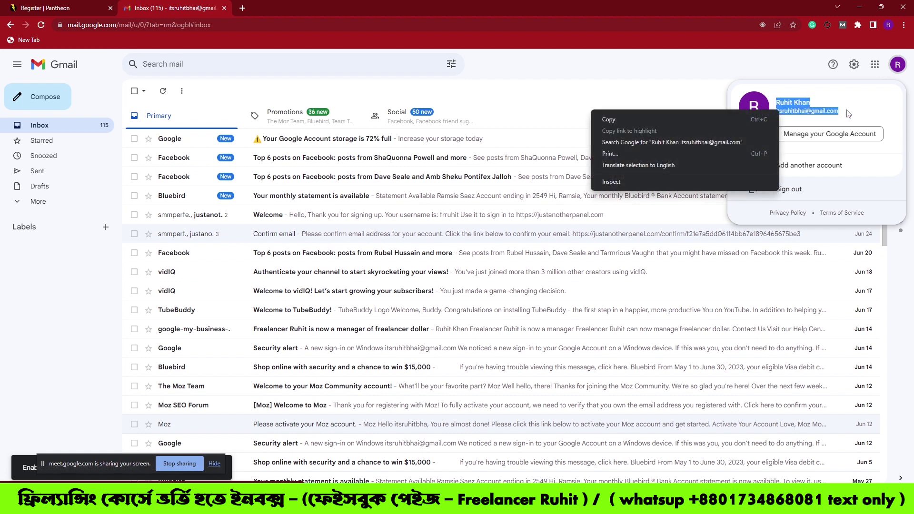
{"action": "left_click", "coordinate": [619, 114]}
{"action": "left_click_drag", "start_coordinate": [839, 112], "coordinate": [778, 107]}
{"action": "right_click", "coordinate": [778, 107]}
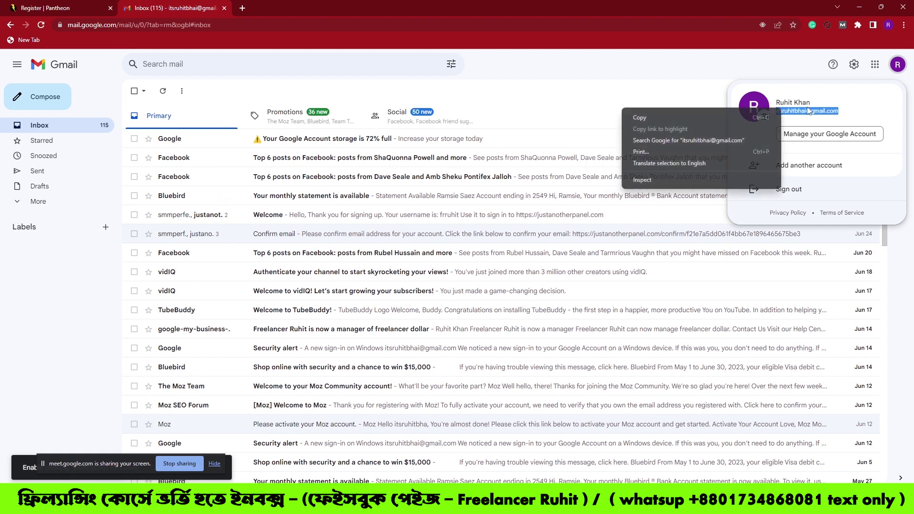
{"action": "left_click", "coordinate": [660, 119]}
{"action": "left_click", "coordinate": [19, 8]}
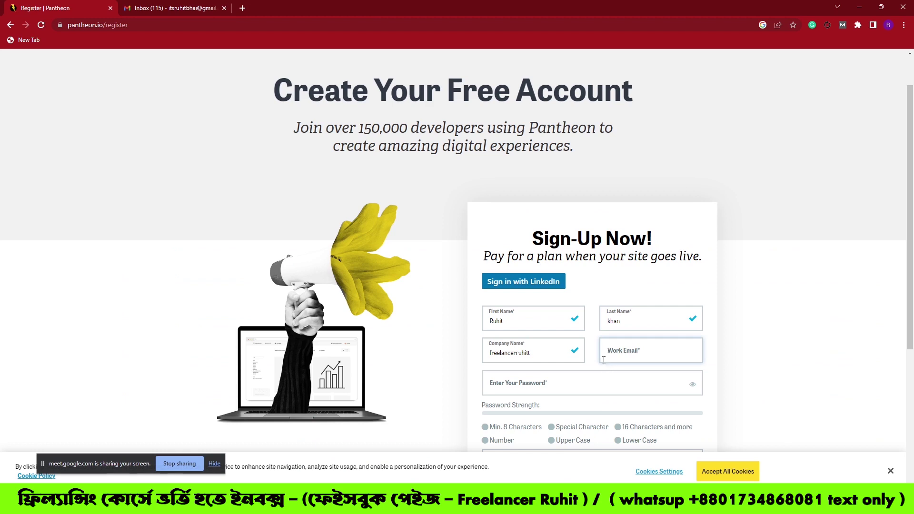
Paste the copied email as Work Email, enter a password, and choose Bangladesh as country
{"action": "right_click", "coordinate": [624, 362]}
{"action": "left_click", "coordinate": [665, 276]}
{"action": "scroll", "coordinate": [528, 257], "scroll_direction": "down", "scroll_amount": 3}
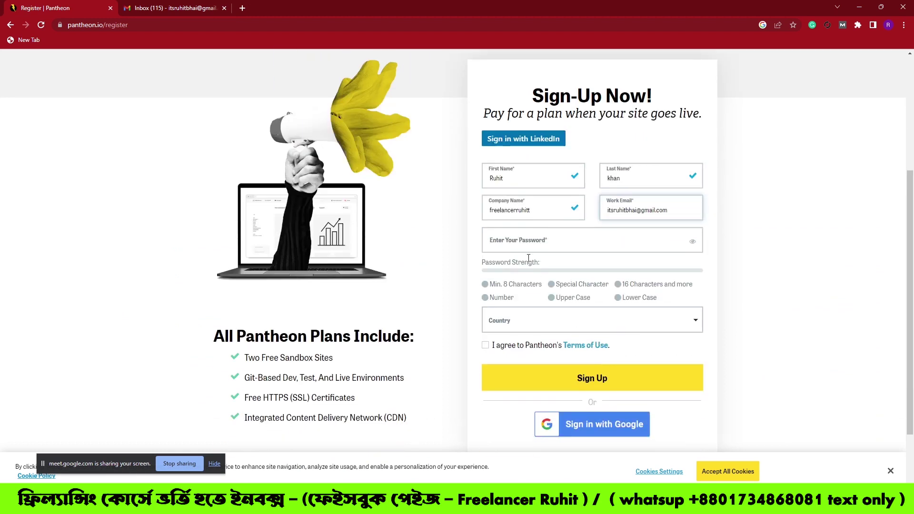
{"action": "left_click", "coordinate": [527, 246]}
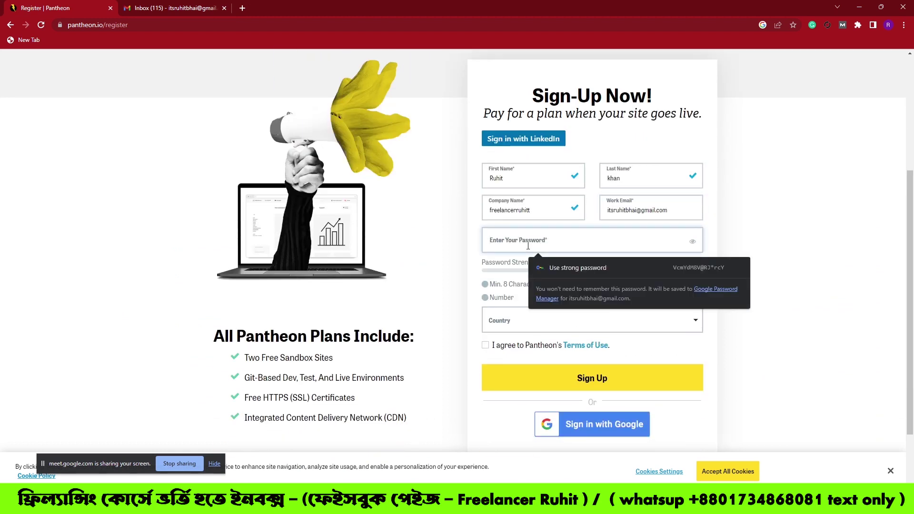
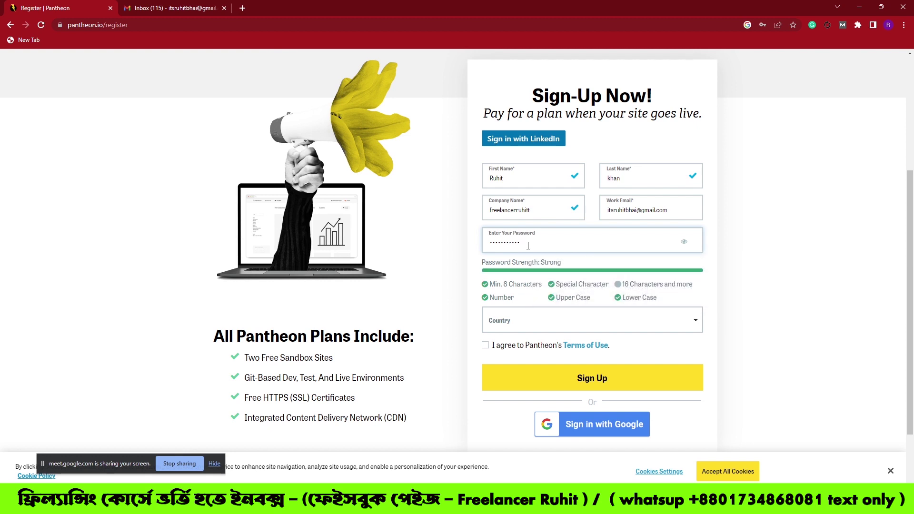
{"action": "left_click", "coordinate": [533, 319]}
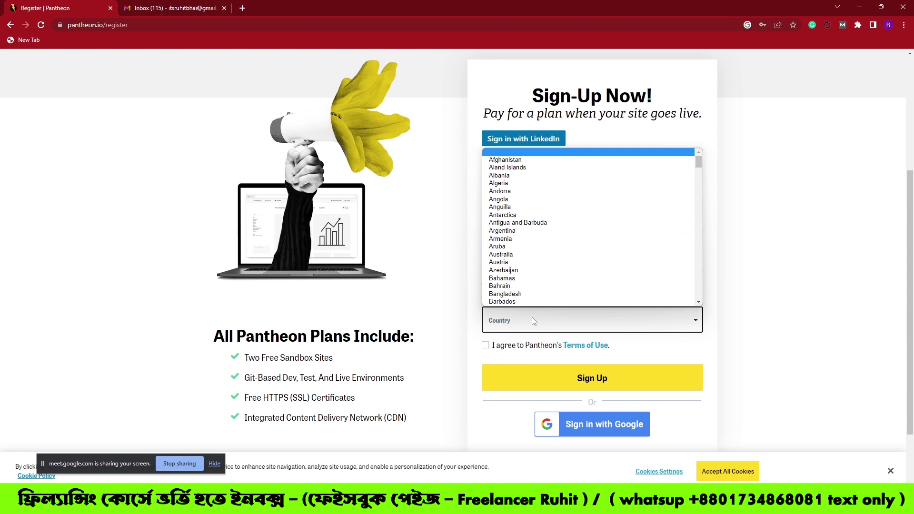
{"action": "left_click", "coordinate": [502, 294]}
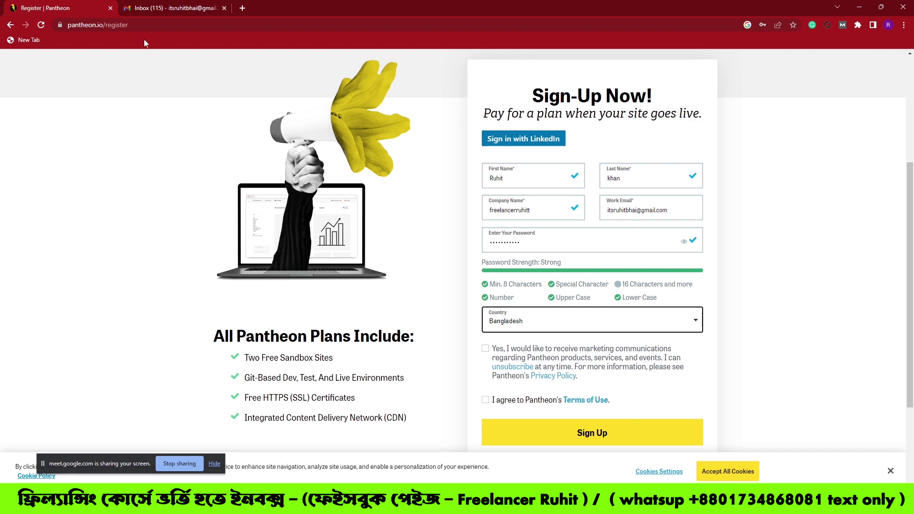
Copy the sign-up page address, opt in to marketing, and submit the sign-up form
{"action": "left_click", "coordinate": [143, 8]}
{"action": "left_click", "coordinate": [72, 8]}
{"action": "left_click", "coordinate": [133, 25]}
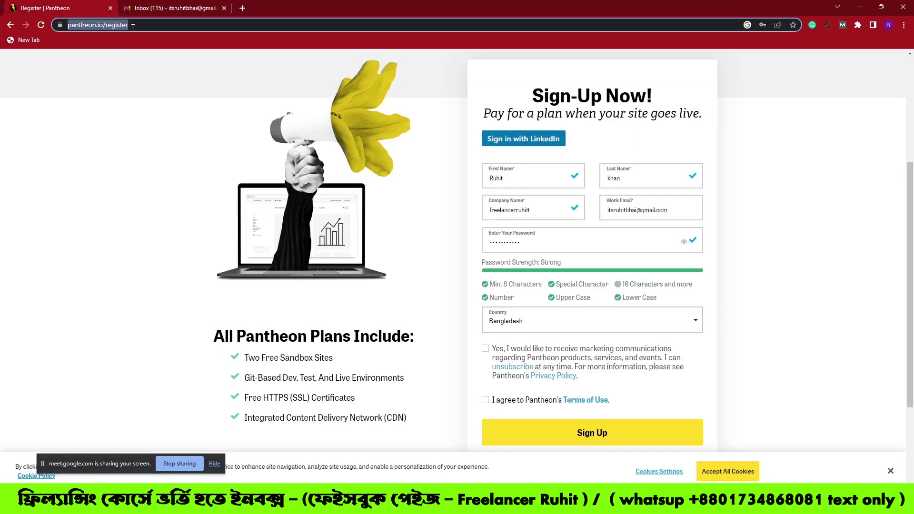
{"action": "right_click", "coordinate": [133, 25]}
{"action": "left_click", "coordinate": [162, 84]}
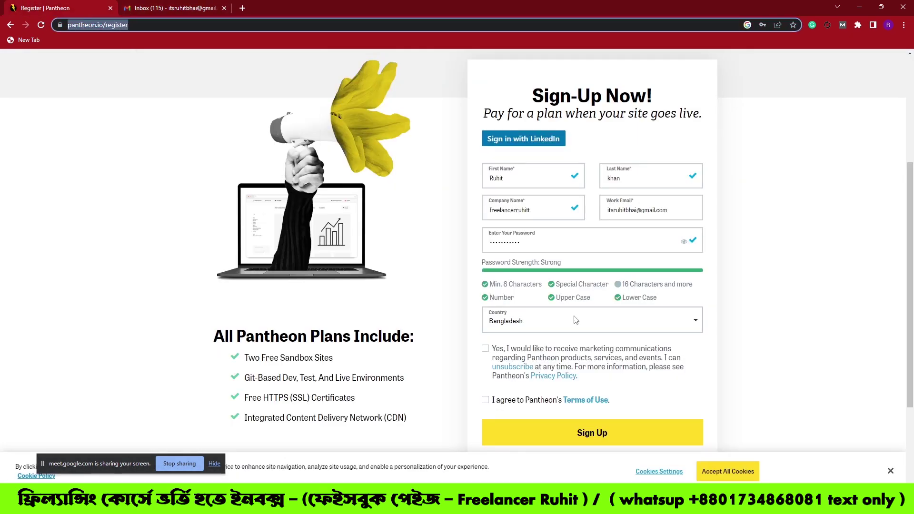
{"action": "left_click", "coordinate": [486, 350]}
{"action": "scroll", "coordinate": [493, 336], "scroll_direction": "down", "scroll_amount": 3}
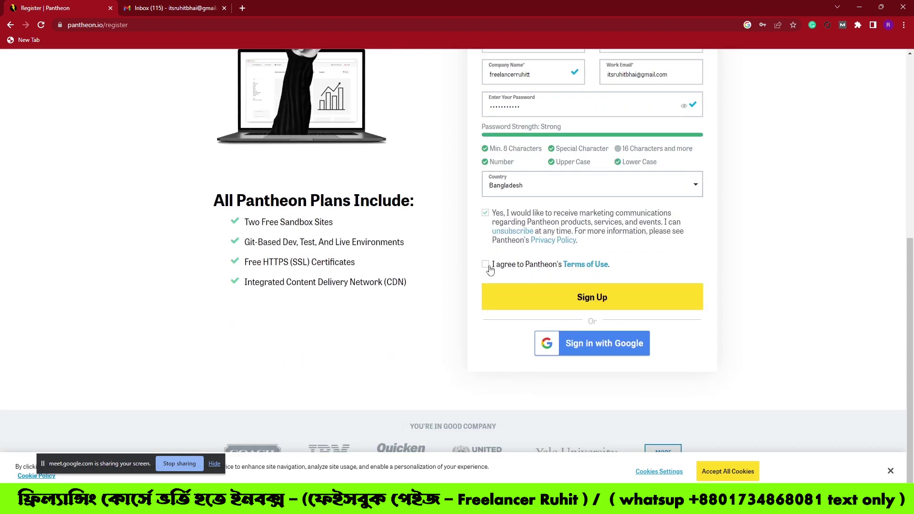
{"action": "left_click", "coordinate": [609, 299]}
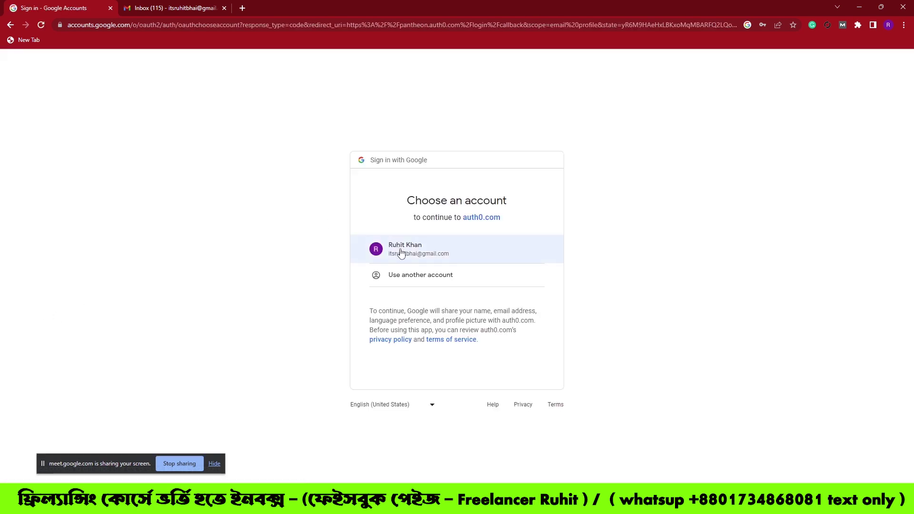
Sign in with the Google account and autofill the saved first and last name
{"action": "left_click", "coordinate": [400, 252]}
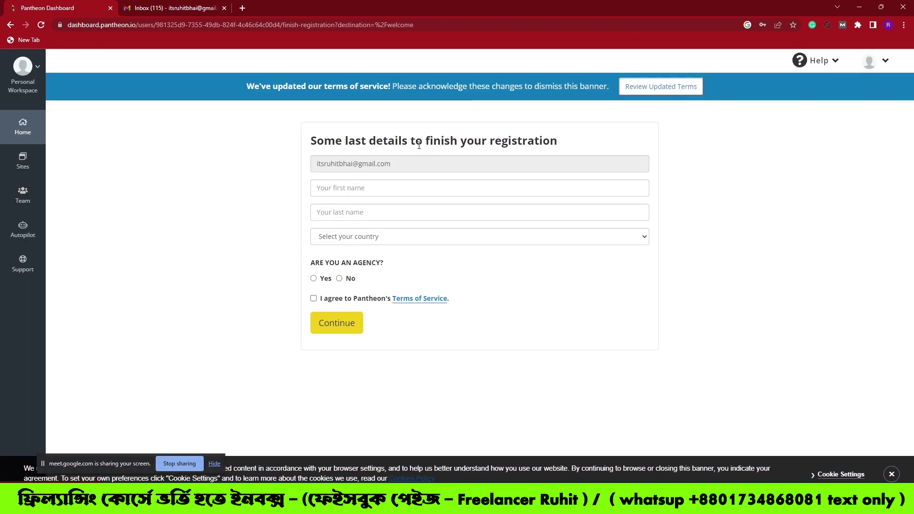
{"action": "left_click", "coordinate": [355, 184]}
{"action": "left_click", "coordinate": [369, 219]}
{"action": "left_click", "coordinate": [363, 214]}
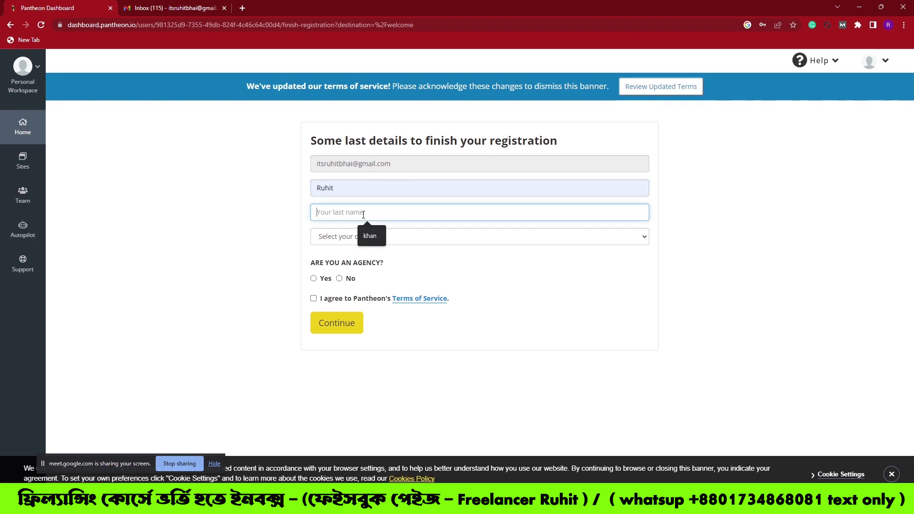
{"action": "left_click", "coordinate": [369, 236]}
Choose Bangladesh, opt in to marketing, answer No to agency, accept terms, and finish registration
{"action": "left_click", "coordinate": [370, 236]}
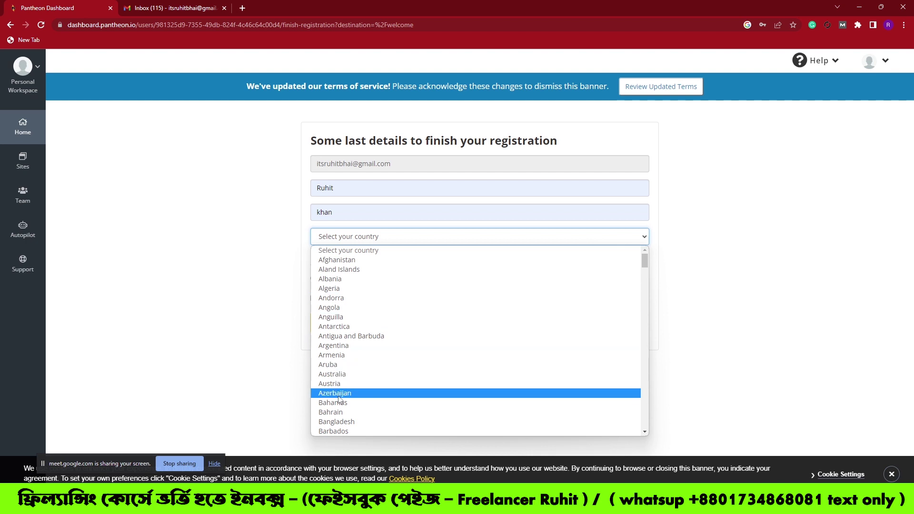
{"action": "left_click", "coordinate": [337, 422]}
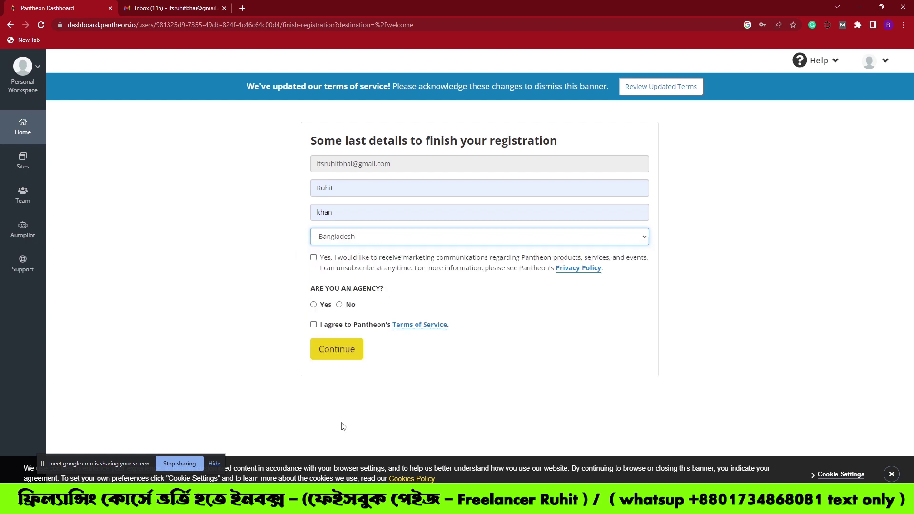
{"action": "left_click", "coordinate": [316, 265]}
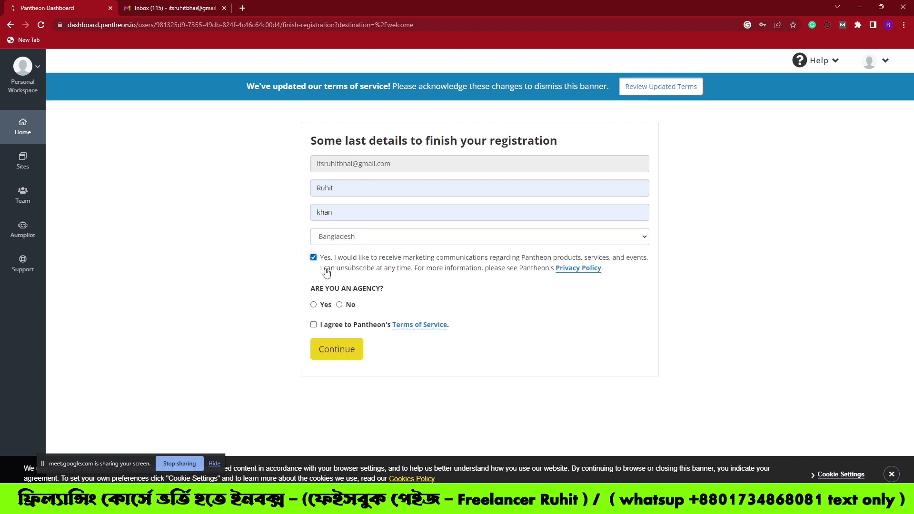
{"action": "left_click", "coordinate": [339, 305]}
{"action": "left_click", "coordinate": [314, 325]}
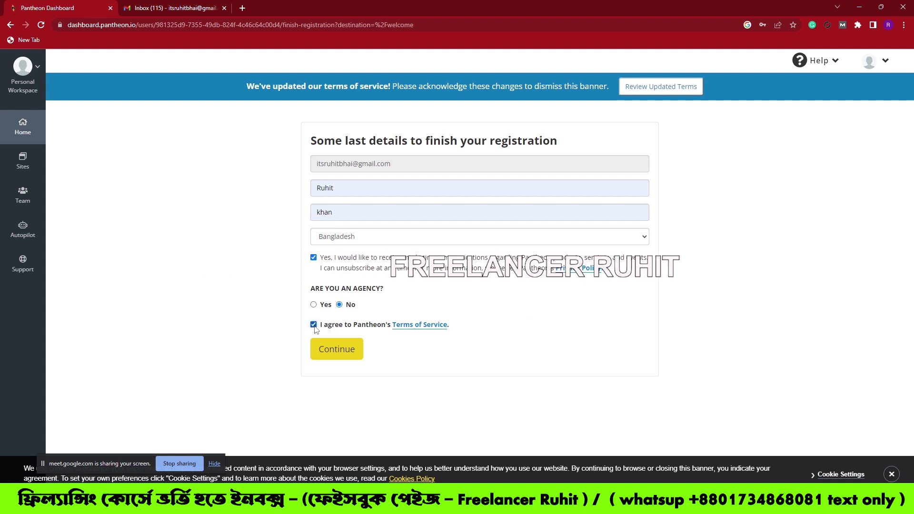
{"action": "left_click", "coordinate": [356, 350]}
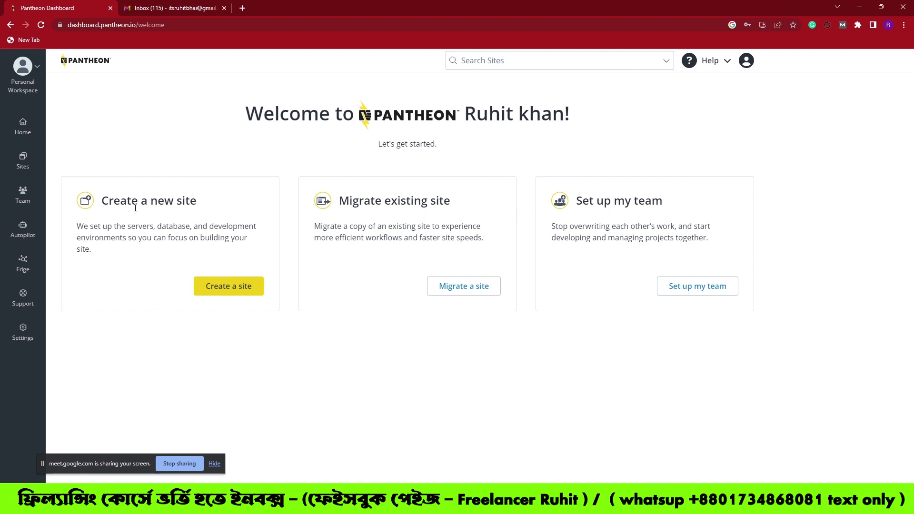
Start a new site from the Welcome page to reach the WordPress/Drupal/Custom Upstream choice
{"action": "left_click", "coordinate": [231, 287]}
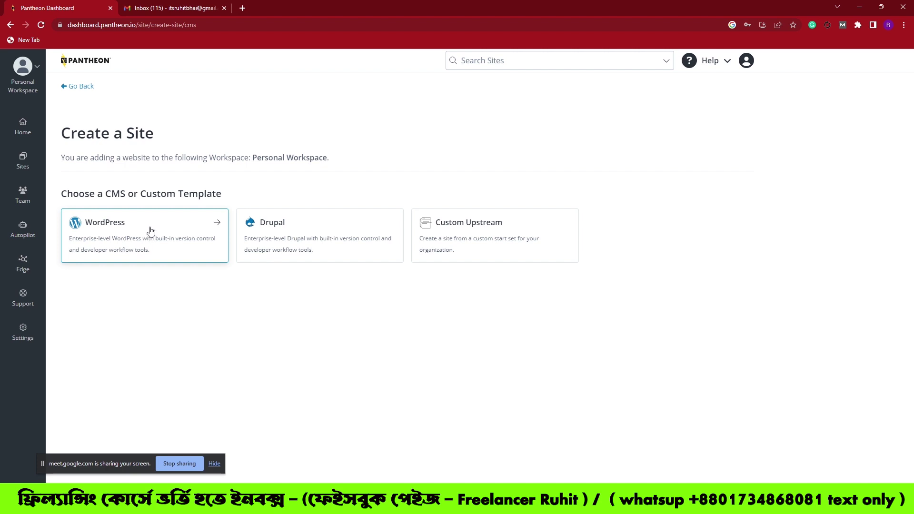
{"action": "left_click", "coordinate": [171, 8]}
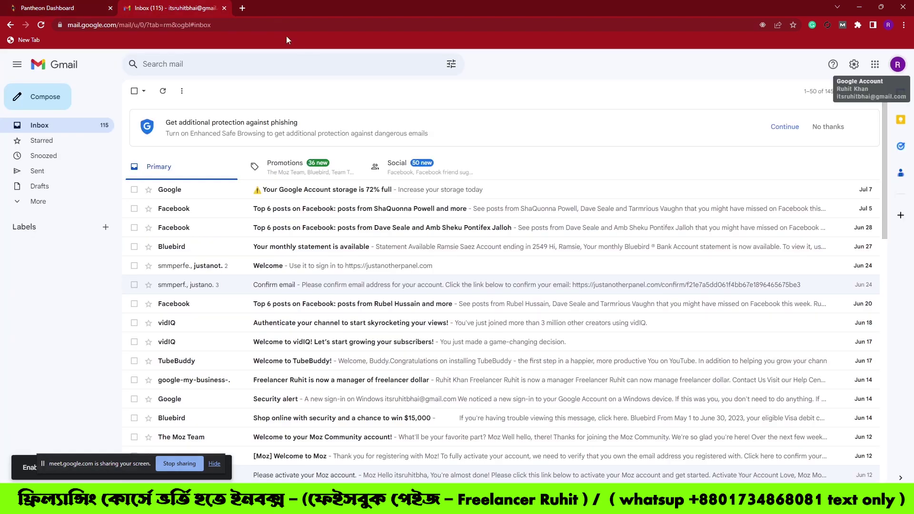
{"action": "left_click", "coordinate": [243, 9]}
{"action": "left_click", "coordinate": [174, 8]}
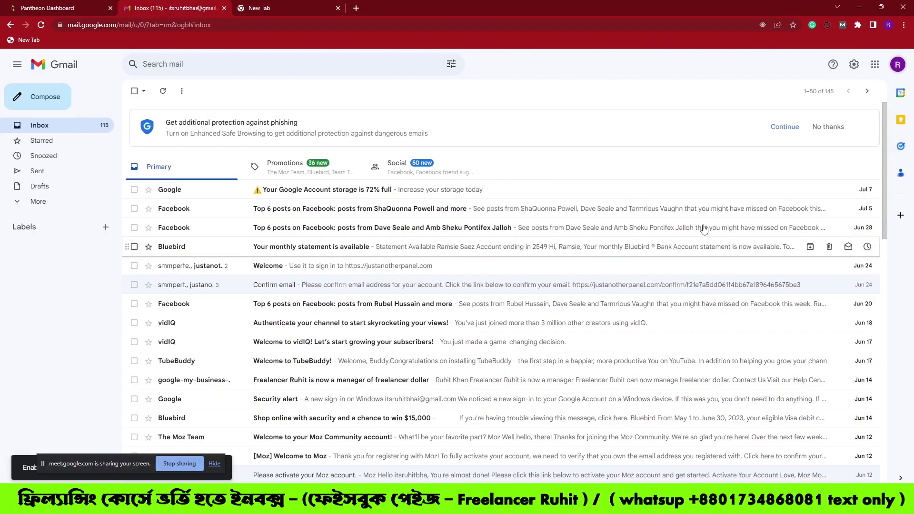
{"action": "right_click", "coordinate": [624, 164]}
{"action": "left_click", "coordinate": [655, 291]}
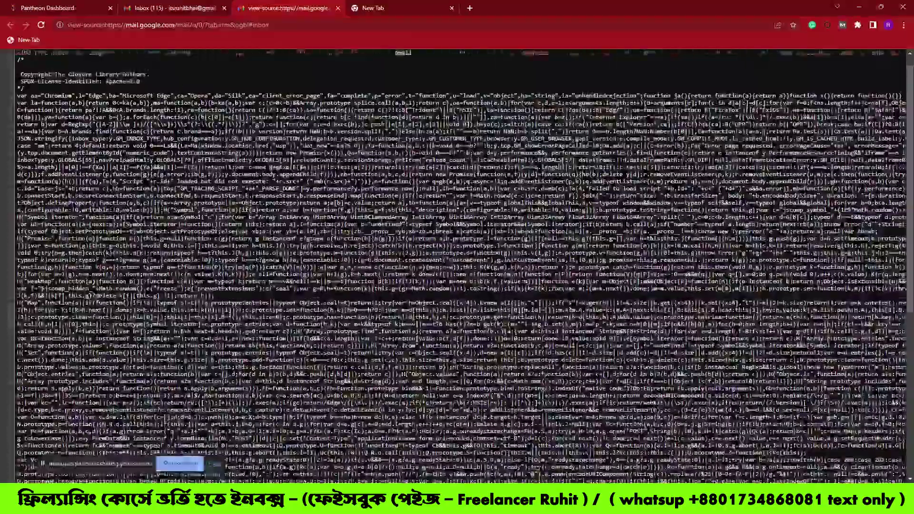
{"action": "scroll", "coordinate": [457, 266], "scroll_direction": "down", "scroll_amount": 6}
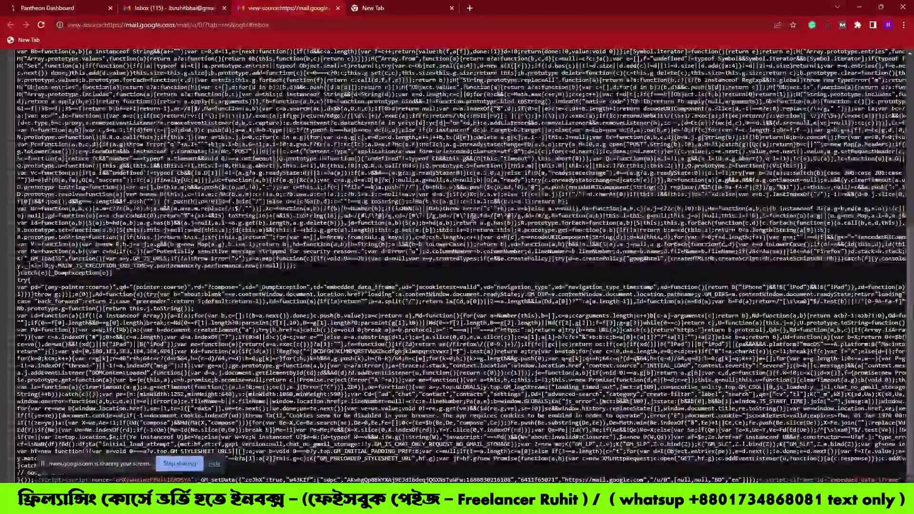
{"action": "scroll", "coordinate": [456, 266], "scroll_direction": "up", "scroll_amount": 6}
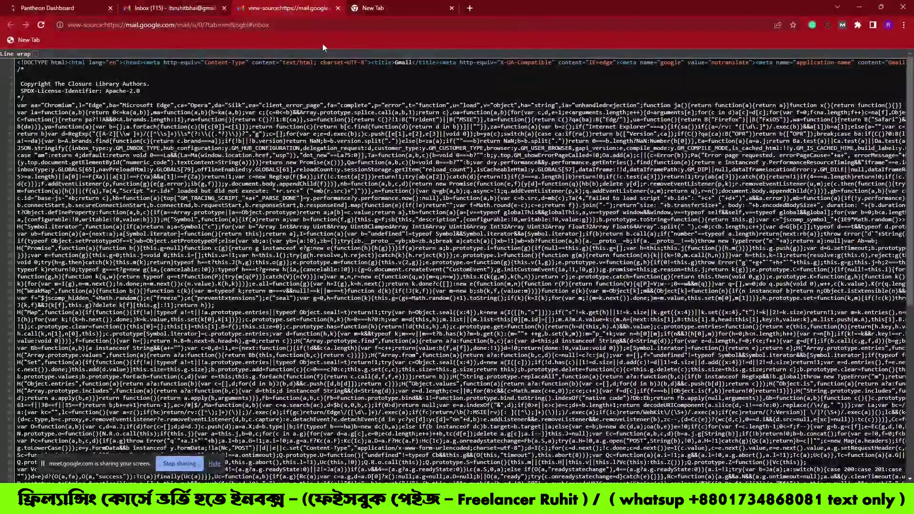
{"action": "left_click", "coordinate": [191, 8]}
Create a WordPress site named 'onlinebatchsite' in the United States region
{"action": "left_click", "coordinate": [42, 7]}
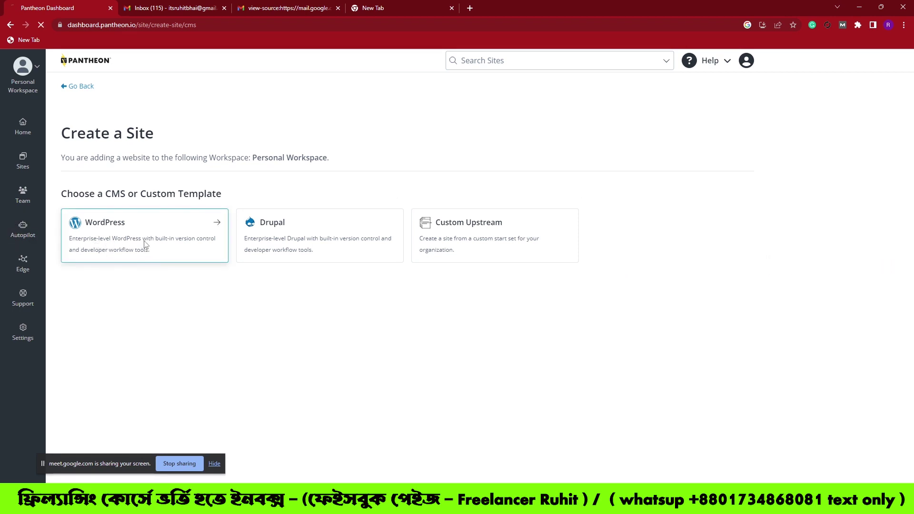
{"action": "left_click", "coordinate": [158, 254]}
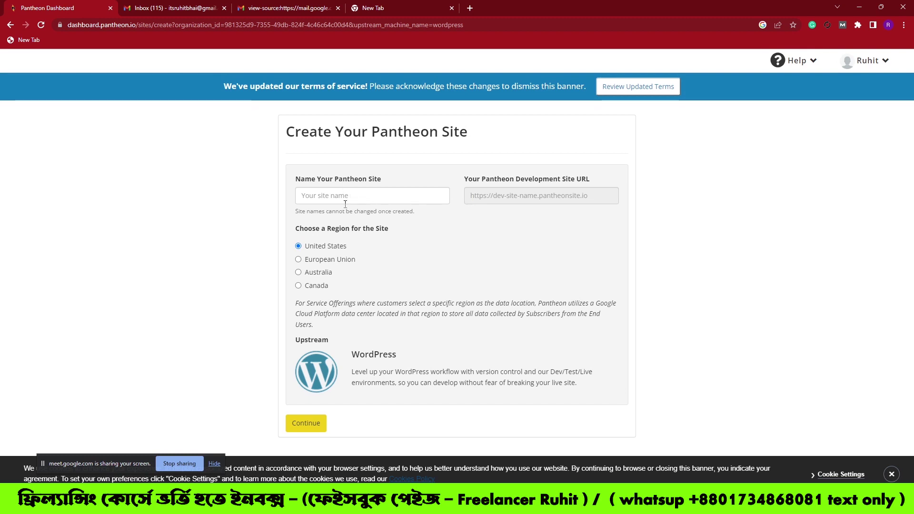
{"action": "left_click", "coordinate": [330, 201]}
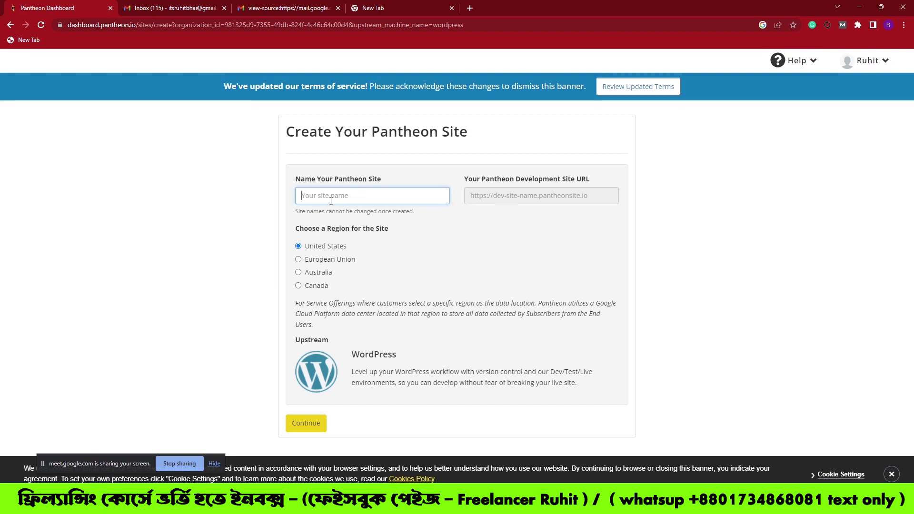
{"action": "type", "text": "onlin"}
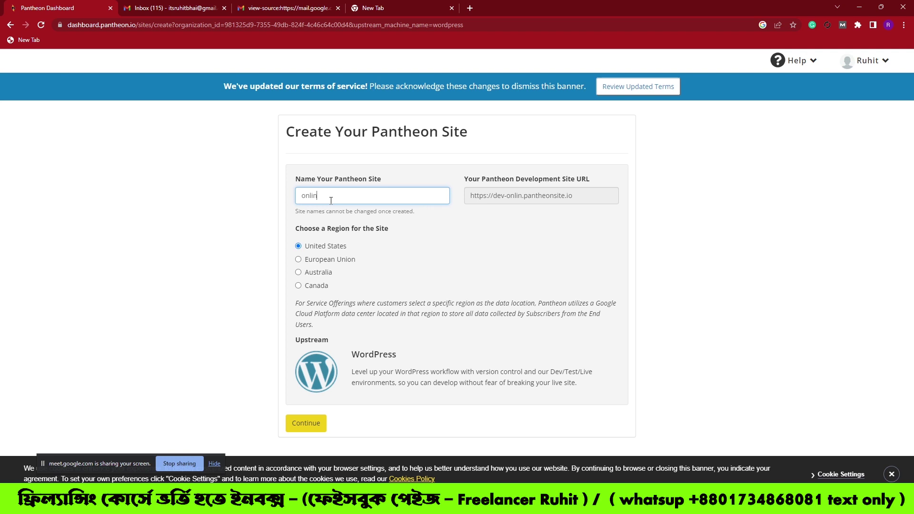
{"action": "type", "text": "ebatchsite"}
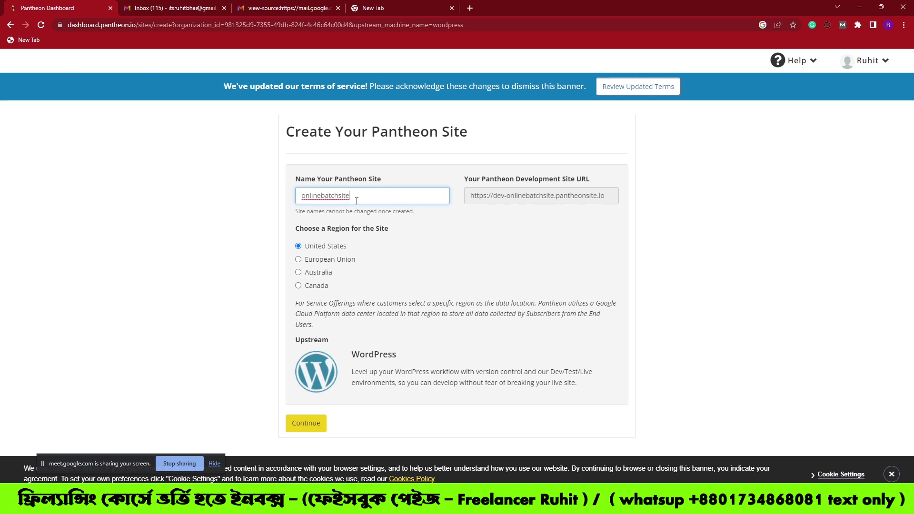
{"action": "left_click", "coordinate": [303, 421]}
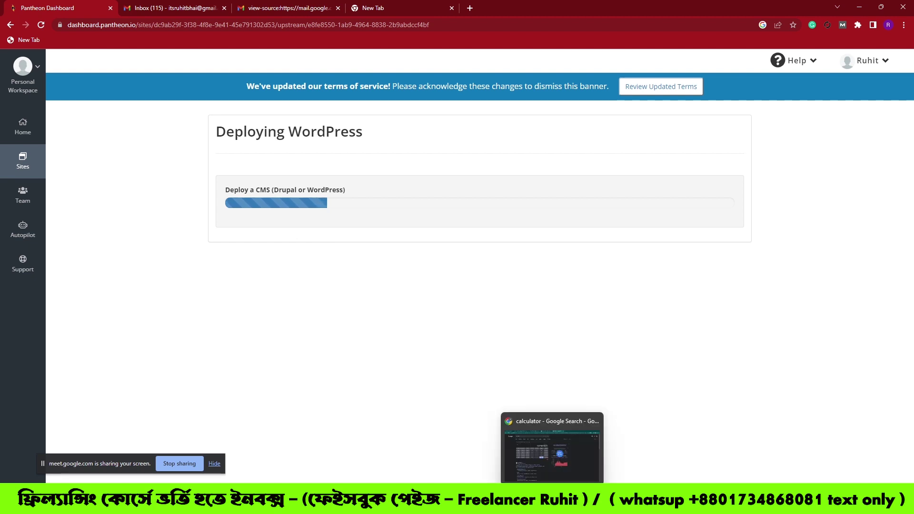
Switch to the other Chrome window while the WordPress deployment keeps running
{"action": "left_click", "coordinate": [531, 503]}
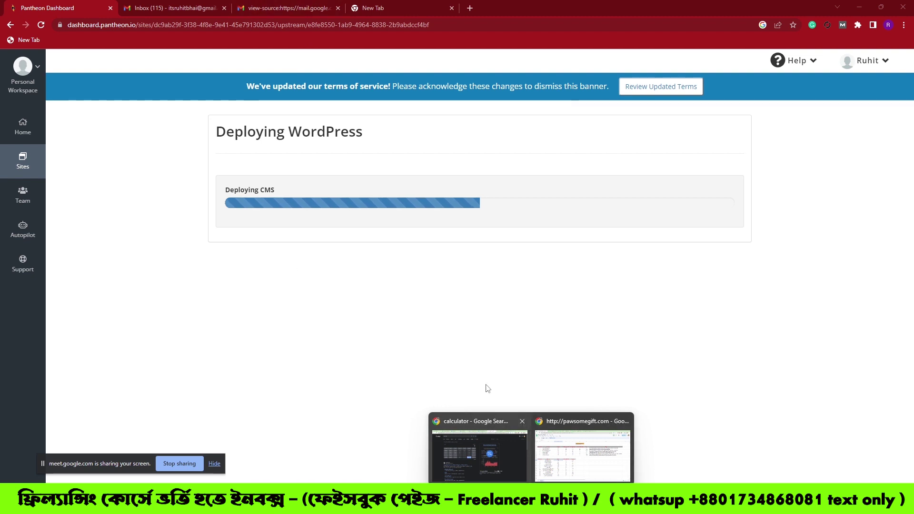
{"action": "left_click", "coordinate": [469, 456]}
{"action": "left_click", "coordinate": [38, 8]}
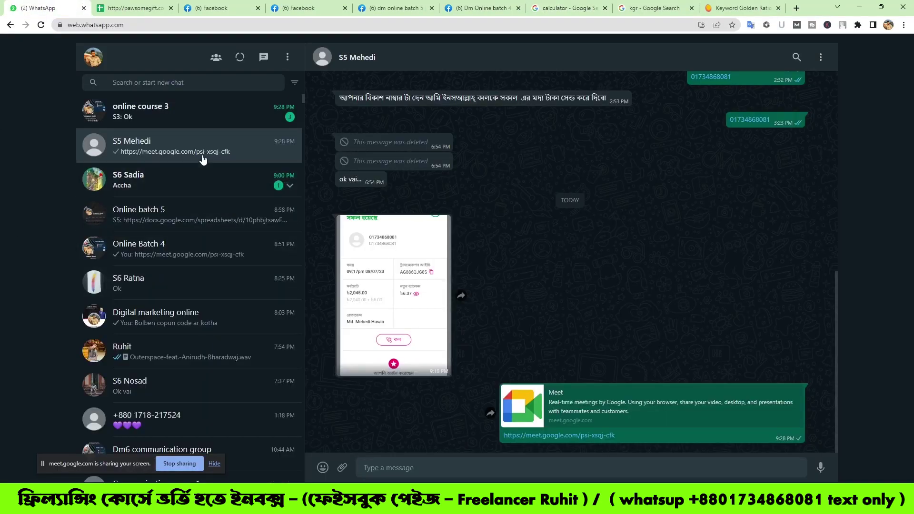
{"action": "left_click", "coordinate": [172, 223]}
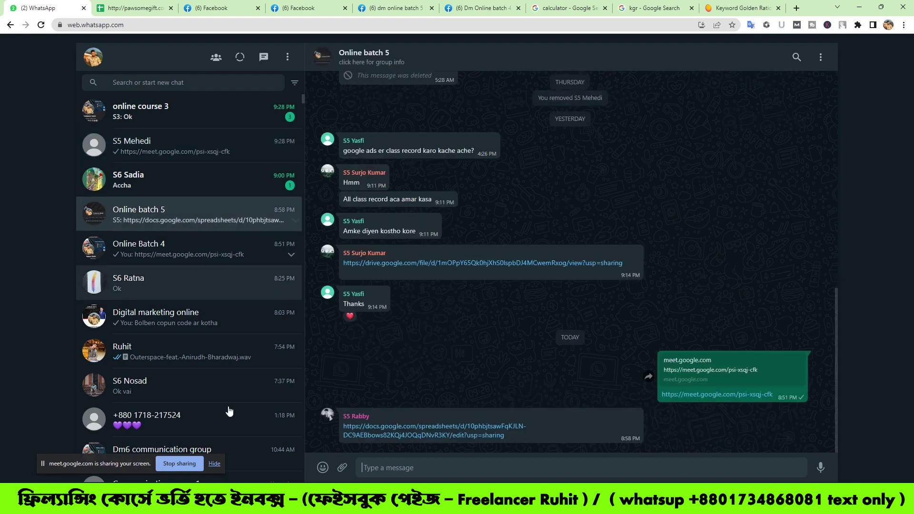
{"action": "right_click", "coordinate": [420, 464]}
{"action": "left_click", "coordinate": [436, 386]}
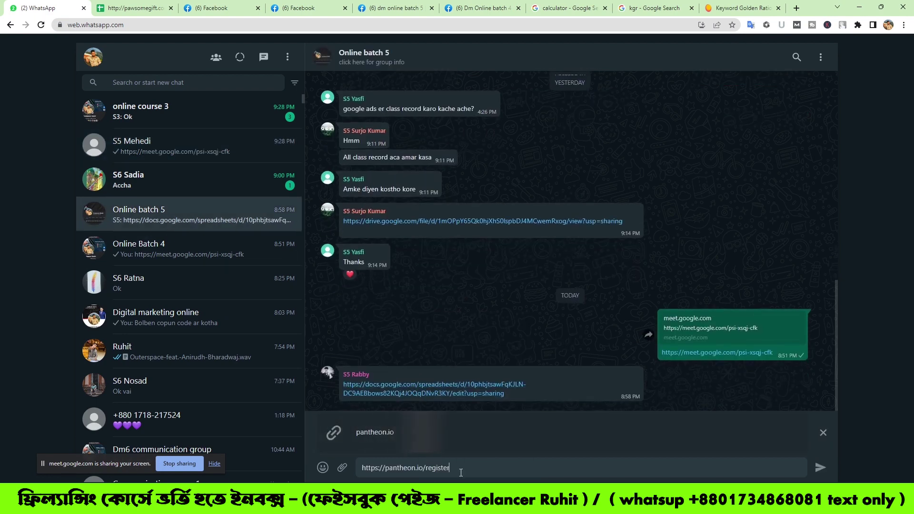
{"action": "left_click_drag", "start_coordinate": [457, 469], "coordinate": [422, 468]}
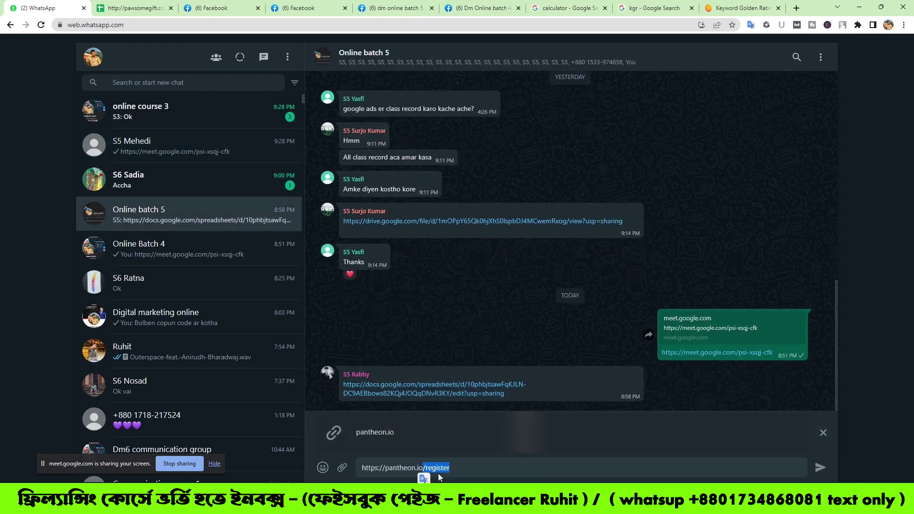
{"action": "key", "text": "BackSpace"}
{"action": "key", "text": "ctrl+a"}
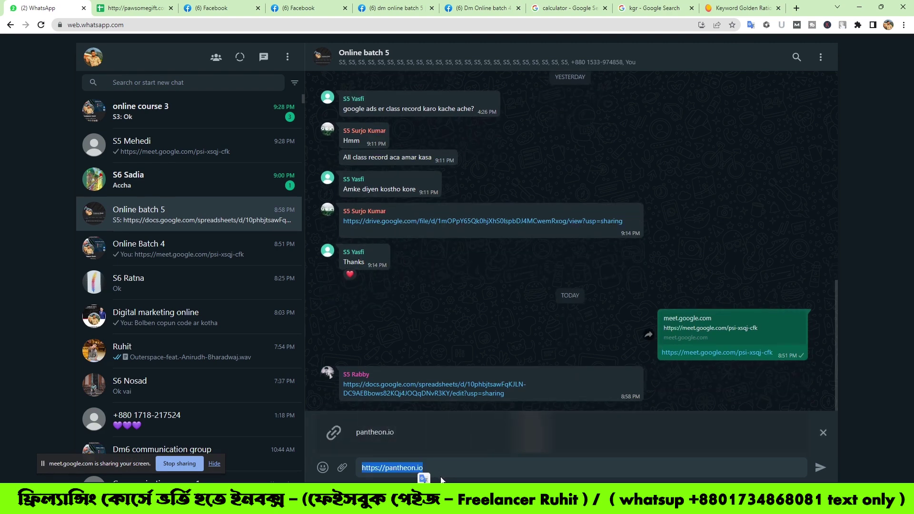
{"action": "right_click", "coordinate": [402, 468]}
{"action": "left_click", "coordinate": [417, 326]}
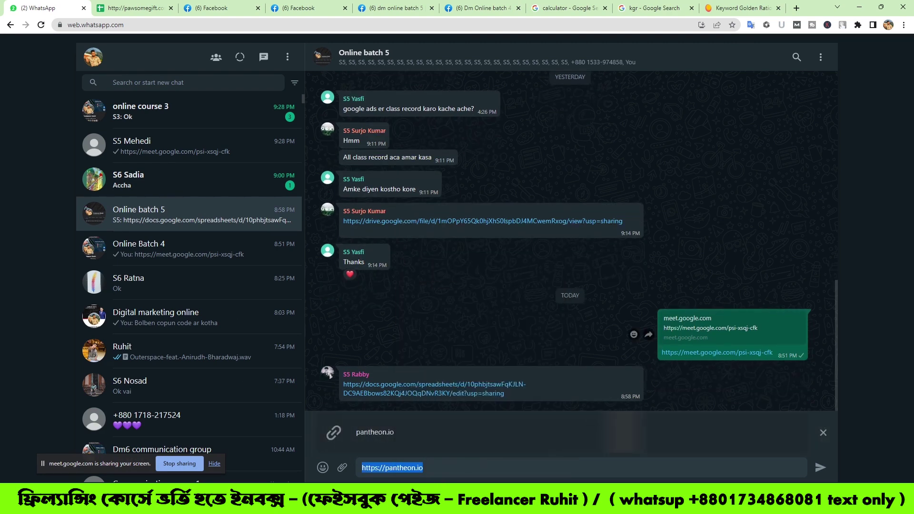
{"action": "key", "text": "Return"}
Send the same pantheon.io link to Online Batch 4, then return to Pantheon
{"action": "left_click", "coordinate": [171, 260]}
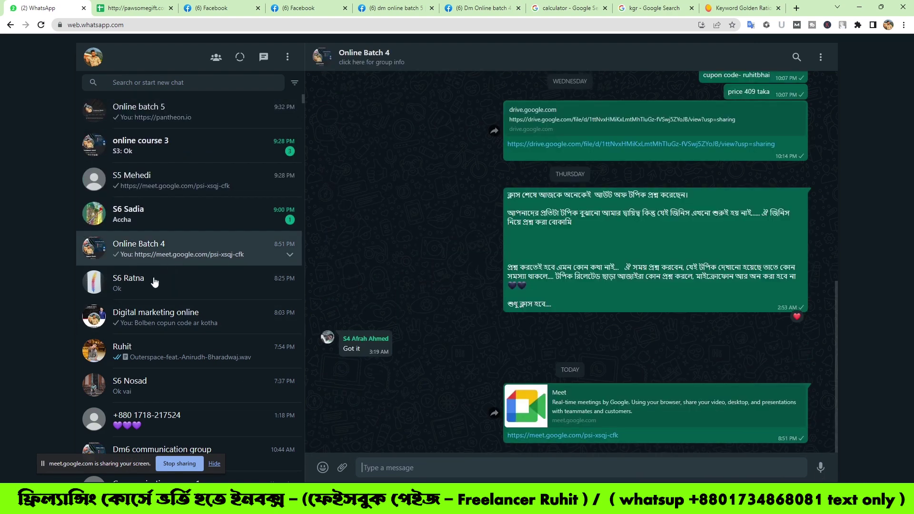
{"action": "right_click", "coordinate": [386, 469]}
{"action": "left_click", "coordinate": [419, 381]}
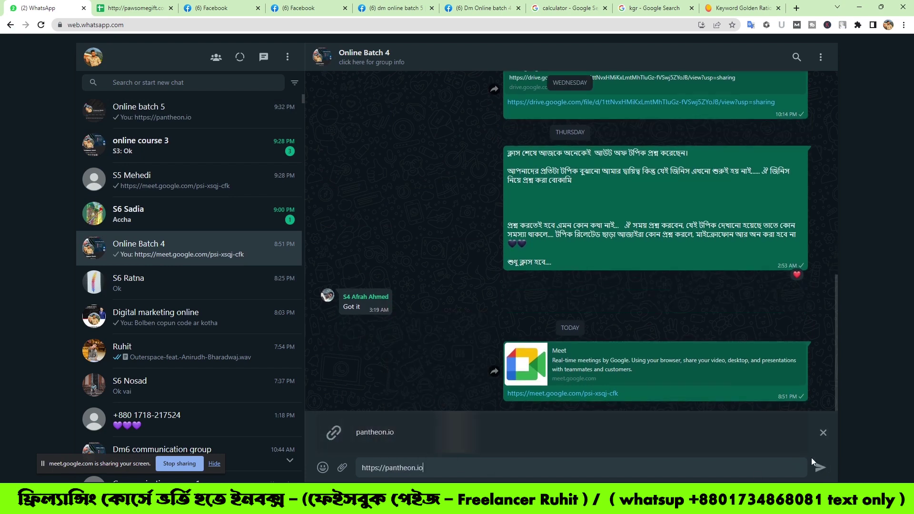
{"action": "left_click", "coordinate": [819, 468]}
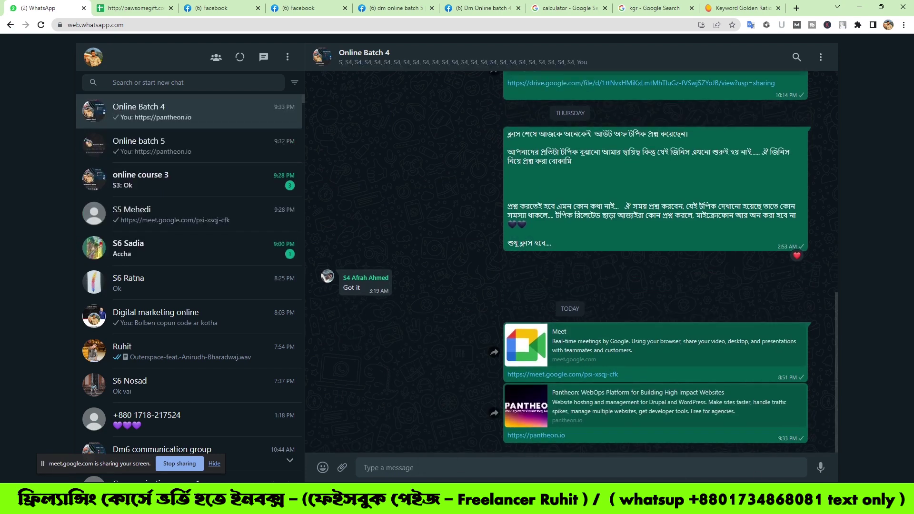
{"action": "key", "text": "alt+Tab"}
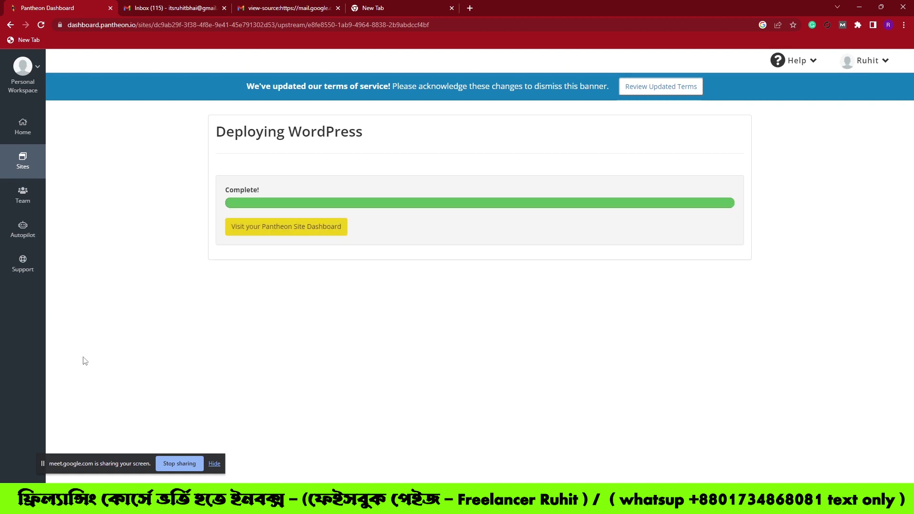
Open the onlinebatchsite dashboard and complete all 7 steps of its quick tour
{"action": "left_click", "coordinate": [298, 228]}
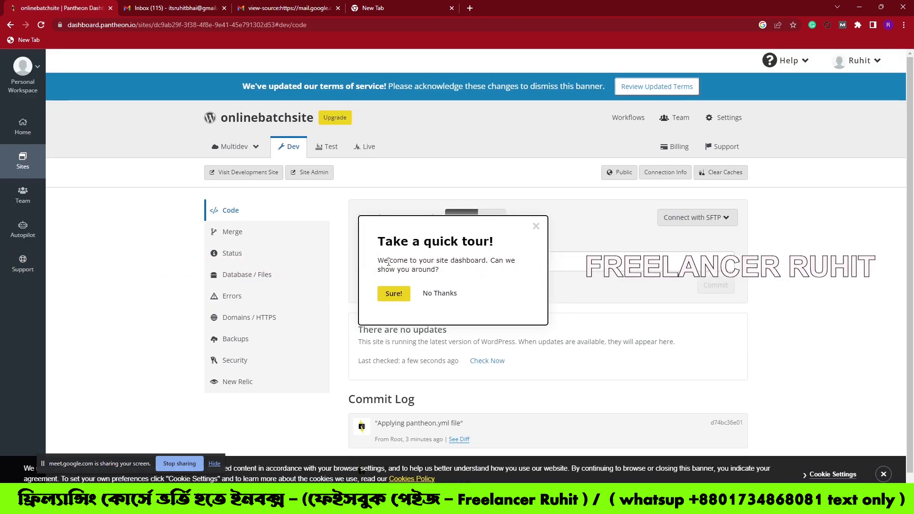
{"action": "left_click", "coordinate": [398, 294]}
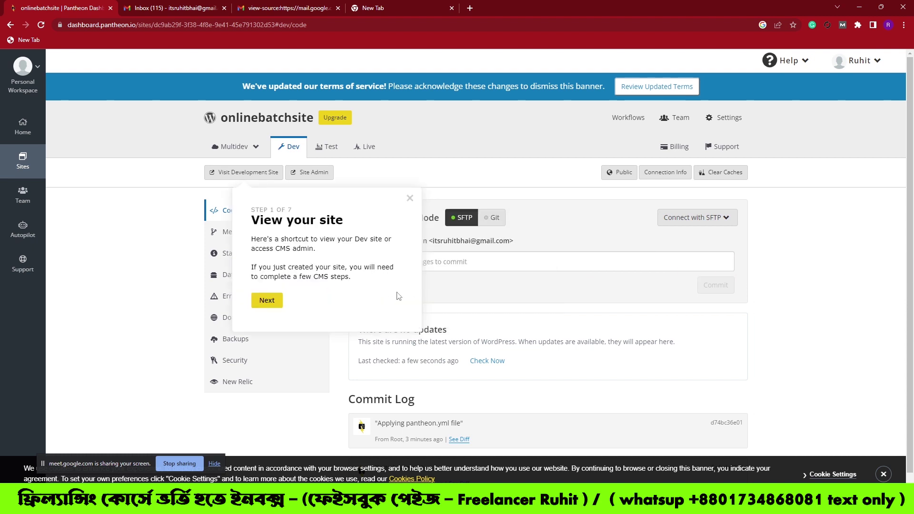
{"action": "left_click", "coordinate": [260, 299]}
{"action": "left_click", "coordinate": [508, 269]}
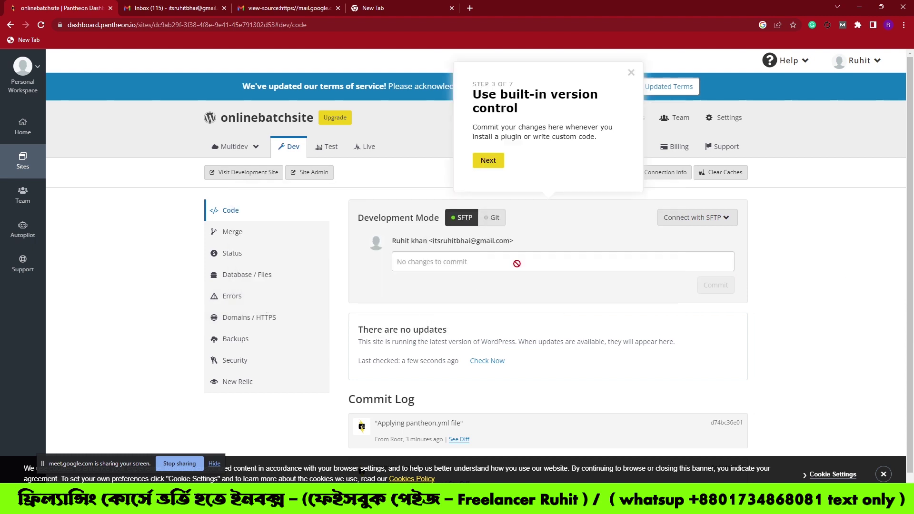
{"action": "left_click", "coordinate": [499, 165]}
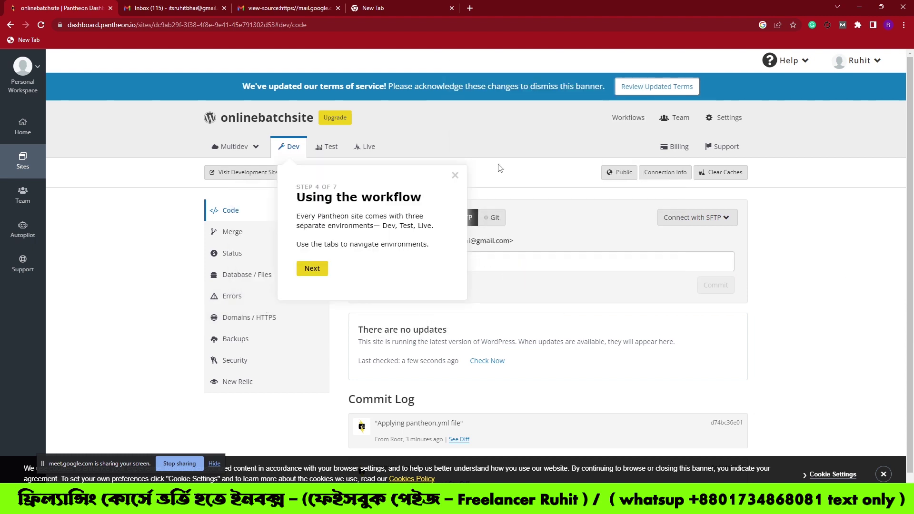
{"action": "left_click", "coordinate": [312, 268]}
{"action": "left_click", "coordinate": [268, 269]}
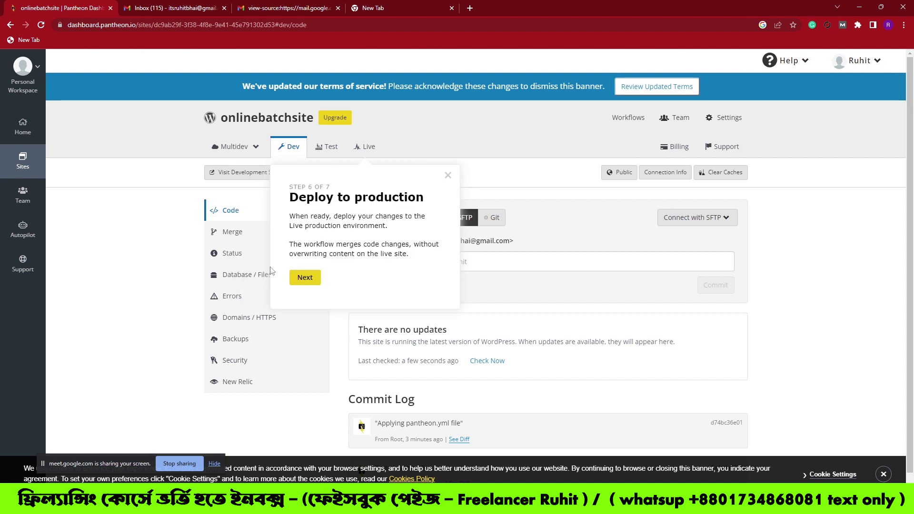
{"action": "left_click", "coordinate": [305, 277]}
{"action": "left_click", "coordinate": [296, 148]}
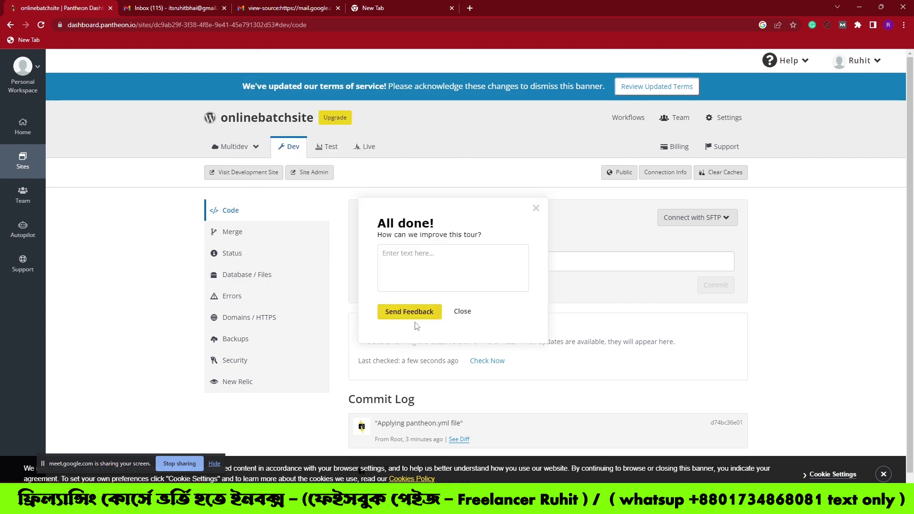
{"action": "left_click", "coordinate": [416, 318]}
{"action": "scroll", "coordinate": [765, 305], "scroll_direction": "down", "scroll_amount": 1}
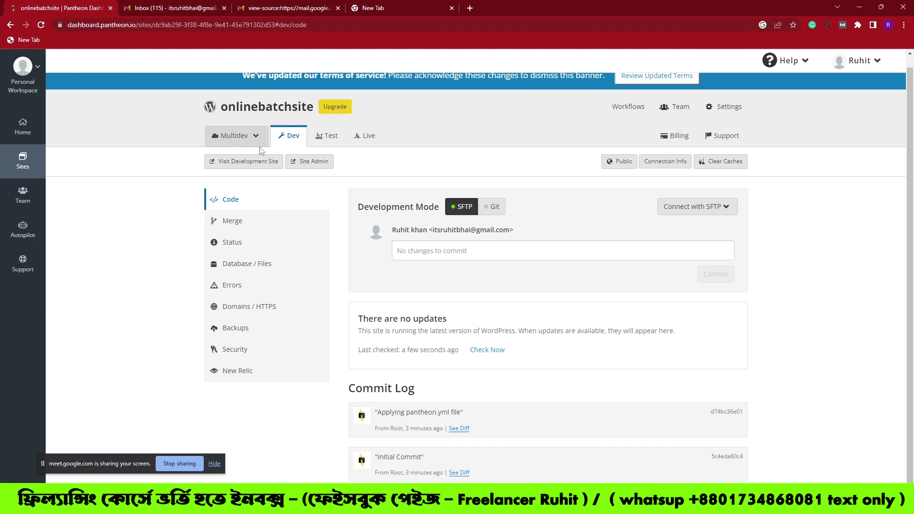
Open the WordPress admin and the development site in new tabs to view the installer
{"action": "right_click", "coordinate": [313, 166]}
{"action": "left_click", "coordinate": [358, 171]}
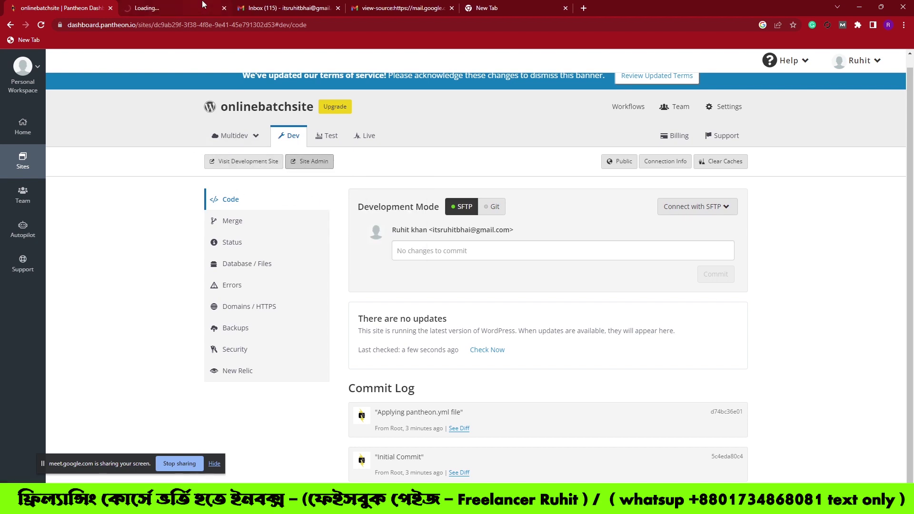
{"action": "left_click", "coordinate": [124, 11]}
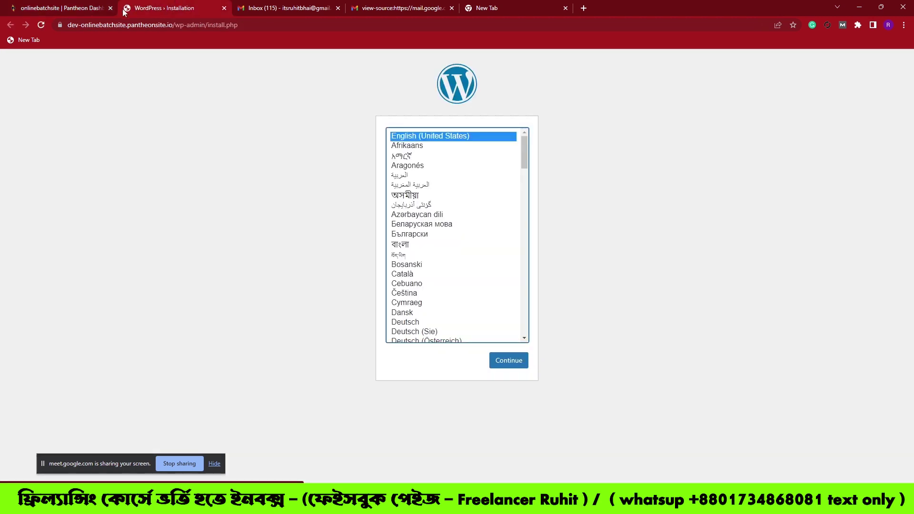
{"action": "left_click", "coordinate": [42, 6]}
{"action": "right_click", "coordinate": [249, 166]}
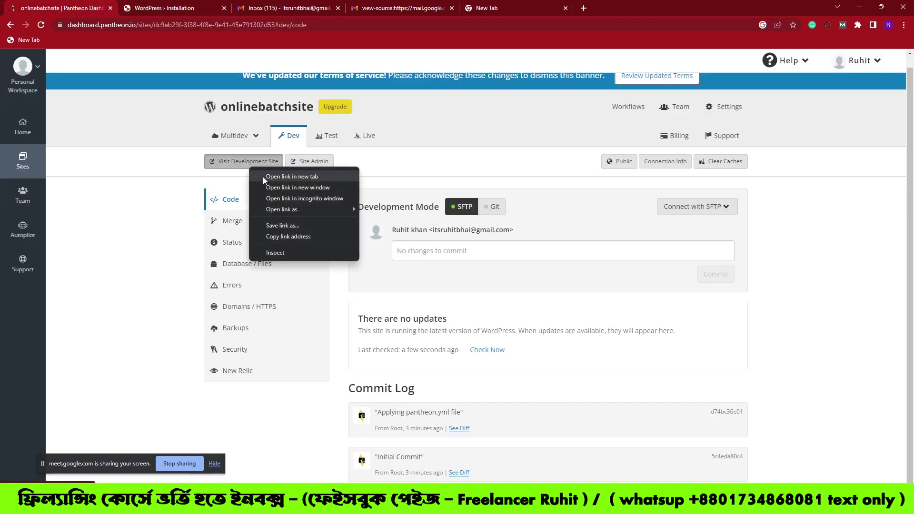
{"action": "left_click", "coordinate": [264, 178]}
{"action": "left_click", "coordinate": [281, 7]}
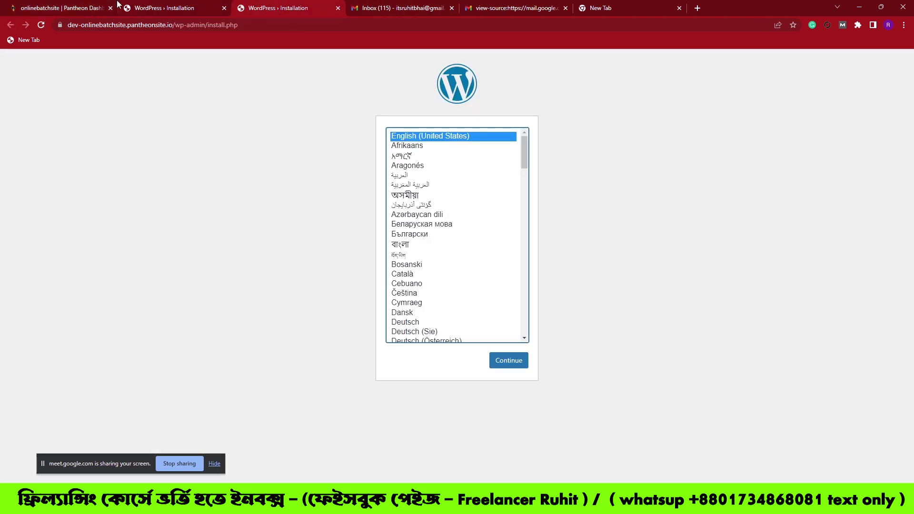
{"action": "left_click", "coordinate": [116, 6]}
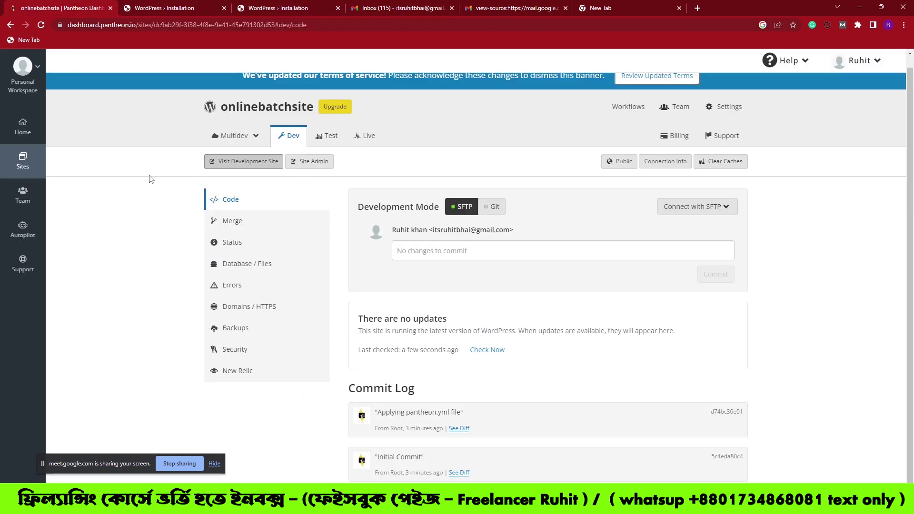
Open the site's WordPress admin and continue the installation in English (United States)
{"action": "left_click", "coordinate": [314, 163]}
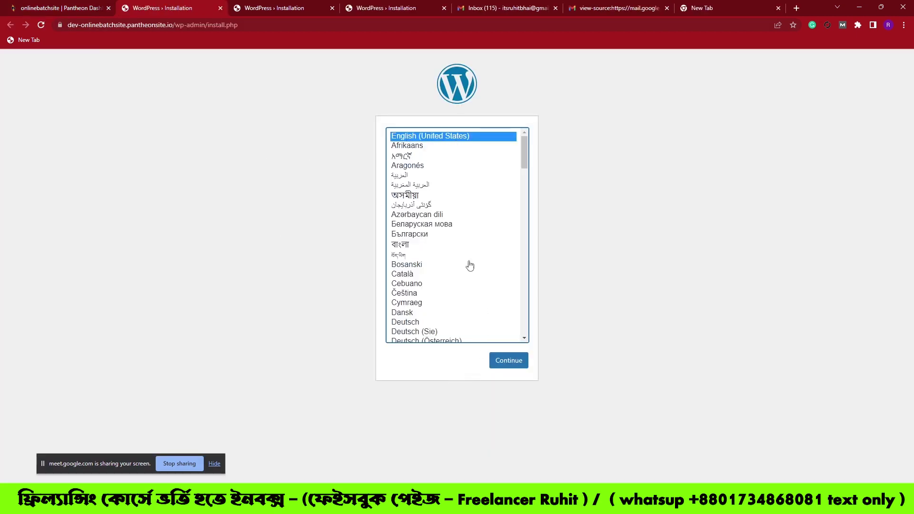
{"action": "scroll", "coordinate": [468, 265], "scroll_direction": "down", "scroll_amount": 2}
{"action": "scroll", "coordinate": [467, 269], "scroll_direction": "up", "scroll_amount": 2}
{"action": "left_click", "coordinate": [510, 360]}
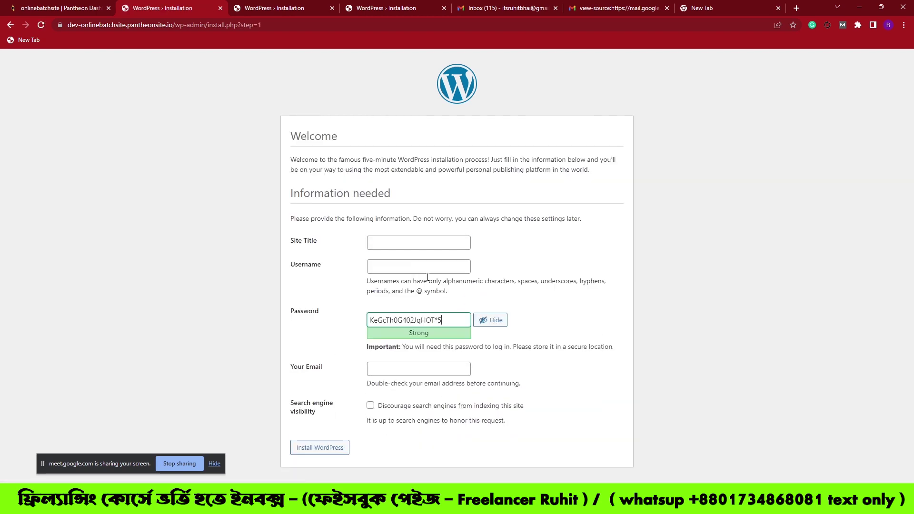
Enter 'onlinebatch' in both the Site Title and Username fields of the installation form
{"action": "left_click", "coordinate": [384, 242]}
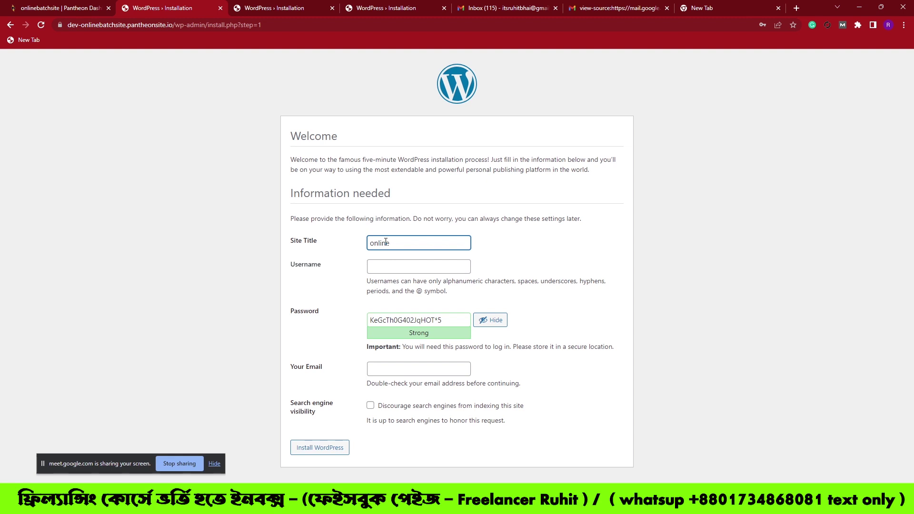
{"action": "left_click", "coordinate": [388, 268]}
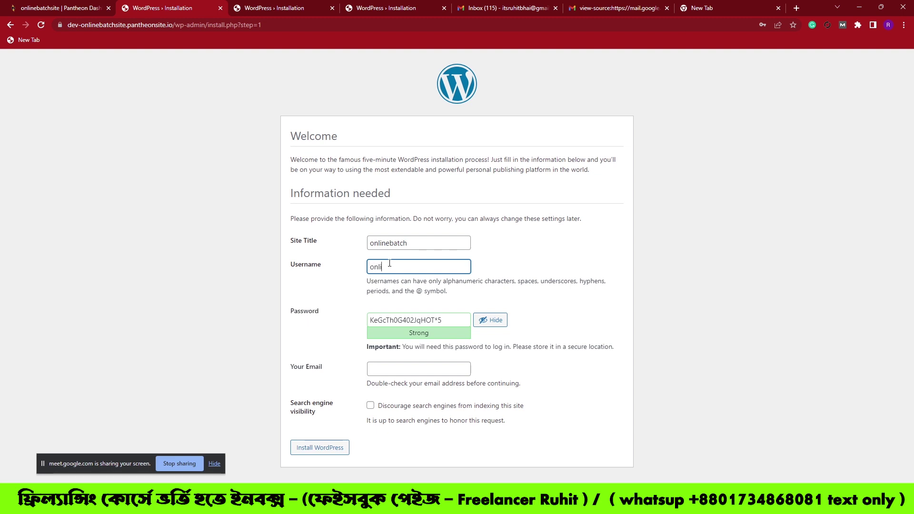
{"action": "type", "text": "onlinebatch"}
Clear all the old keyword notes out of the Notepad note
{"action": "left_click_drag", "start_coordinate": [444, 320], "coordinate": [357, 322]}
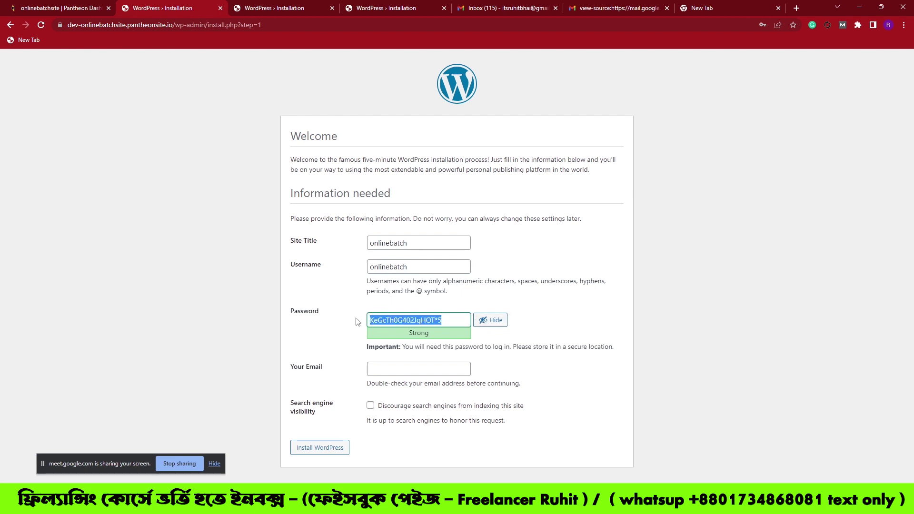
{"action": "right_click", "coordinate": [388, 320]}
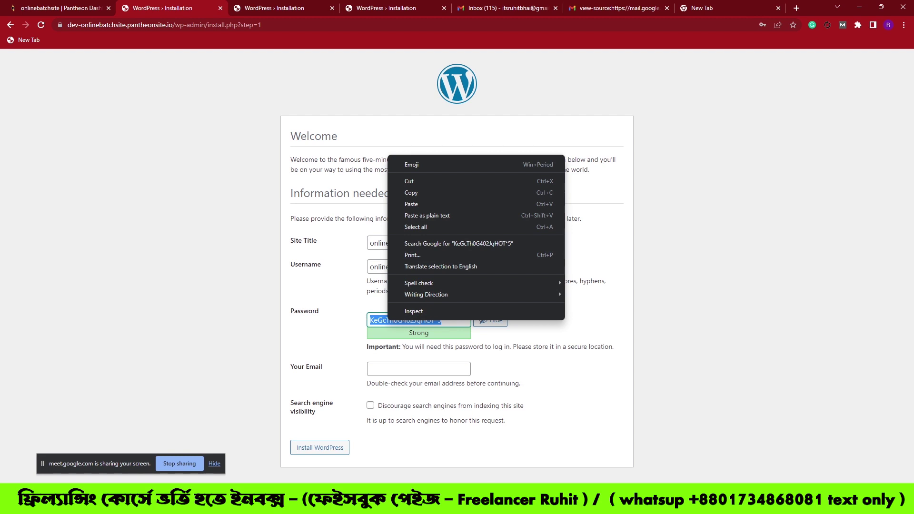
{"action": "key", "text": "alt+Tab"}
{"action": "left_click_drag", "start_coordinate": [253, 215], "coordinate": [185, 187]}
{"action": "key", "text": "BackSpace"}
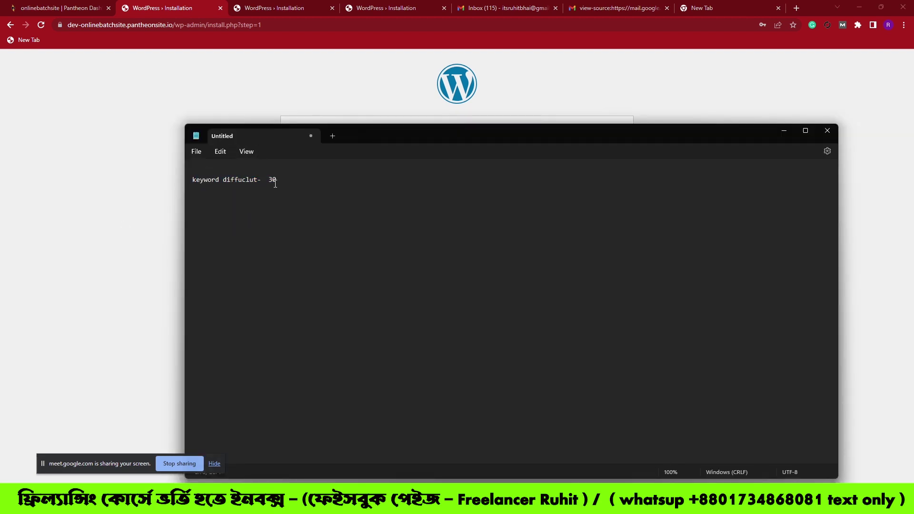
{"action": "left_click_drag", "start_coordinate": [275, 184], "coordinate": [190, 167]}
{"action": "key", "text": "BackSpace"}
Copy the username onlinebatch from the form and paste it into the note
{"action": "left_click", "coordinate": [789, 132]}
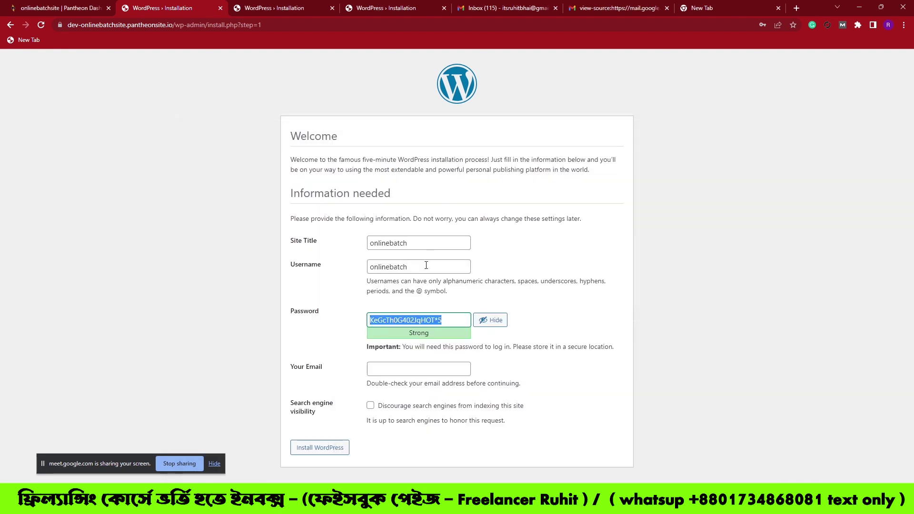
{"action": "left_click_drag", "start_coordinate": [426, 265], "coordinate": [351, 265]}
{"action": "right_click", "coordinate": [371, 263]}
{"action": "left_click", "coordinate": [411, 302]}
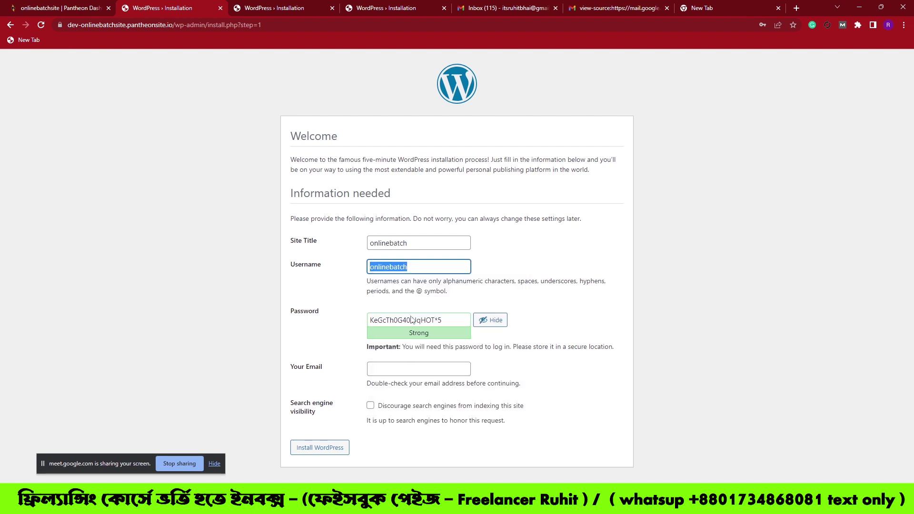
{"action": "key", "text": "alt+Tab"}
{"action": "right_click", "coordinate": [272, 193]}
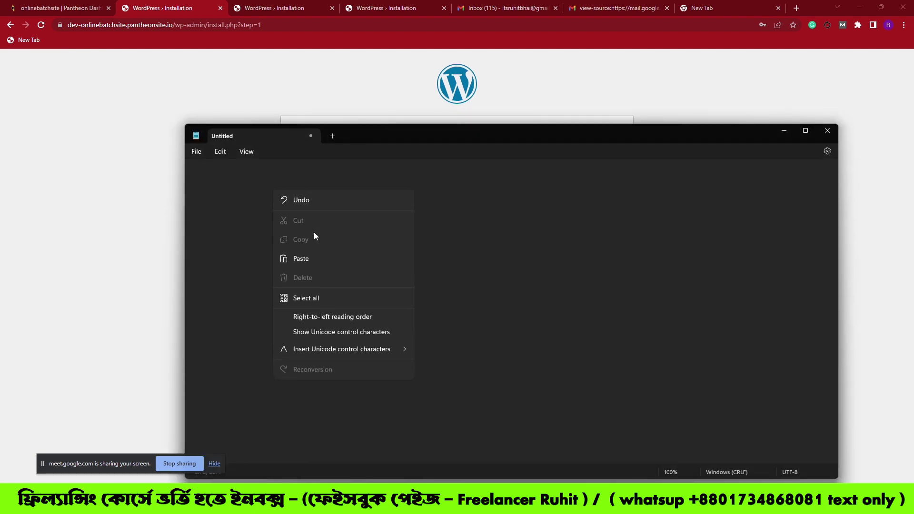
{"action": "left_click", "coordinate": [311, 258]}
Copy the generated password into the note under the username, then move to the e-mail field
{"action": "left_click", "coordinate": [784, 130]}
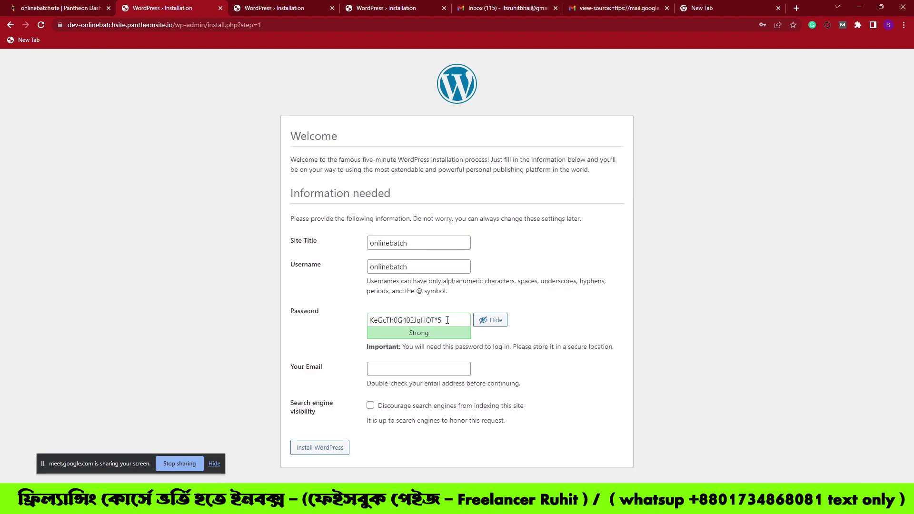
{"action": "left_click_drag", "start_coordinate": [447, 320], "coordinate": [369, 319]}
{"action": "right_click", "coordinate": [391, 320]}
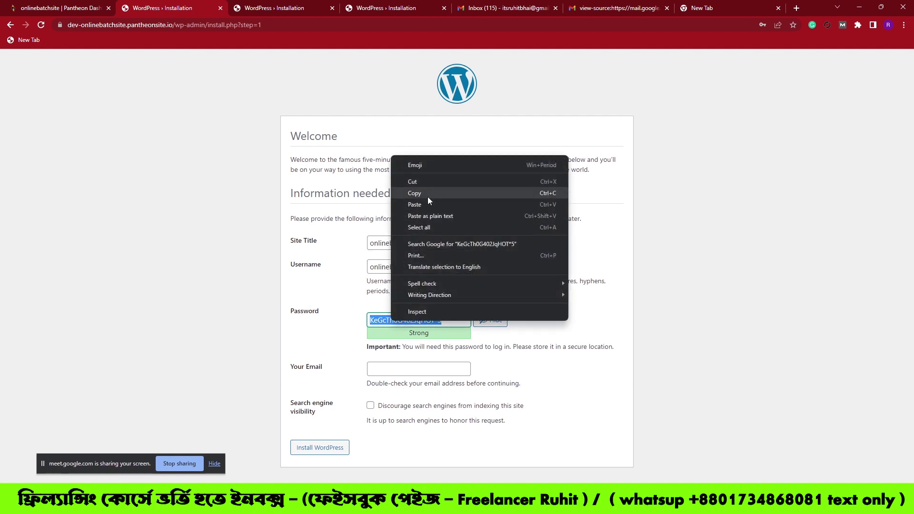
{"action": "left_click", "coordinate": [428, 195]}
{"action": "key", "text": "alt+Tab"}
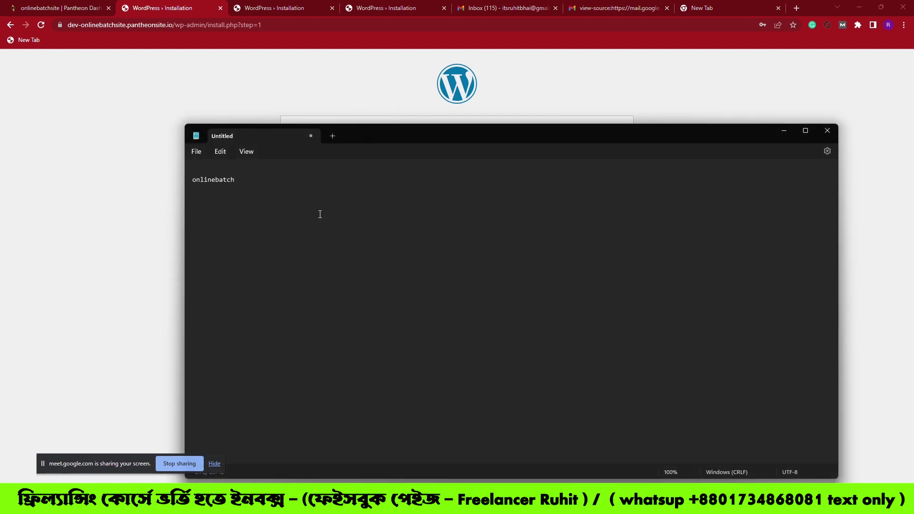
{"action": "right_click", "coordinate": [311, 208]}
{"action": "left_click", "coordinate": [349, 282]}
{"action": "left_click", "coordinate": [784, 130]}
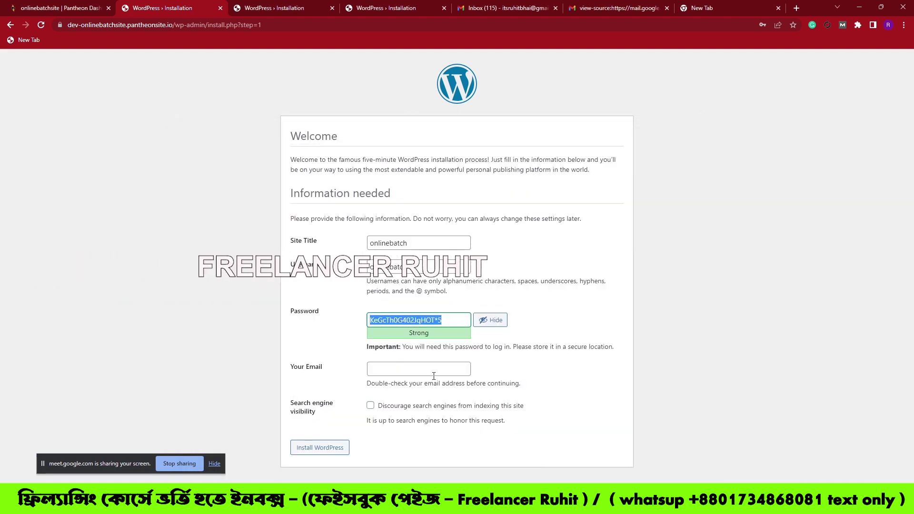
{"action": "key", "text": "Tab"}
{"action": "key", "text": "Tab"}
Show the Google account details in the Gmail tab
{"action": "key", "text": "ctrl+9"}
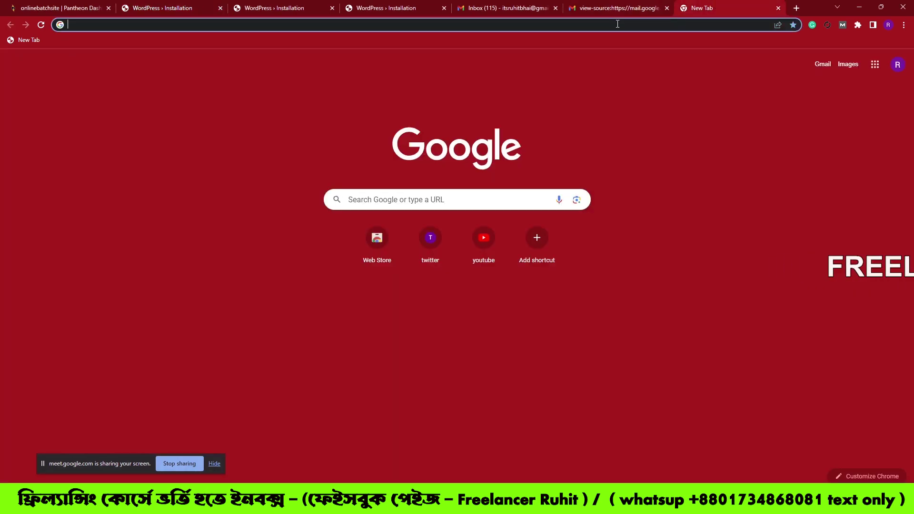
{"action": "key", "text": "ctrl+shift+Tab"}
{"action": "key", "text": "ctrl+shift+Tab"}
{"action": "left_click", "coordinate": [898, 65]}
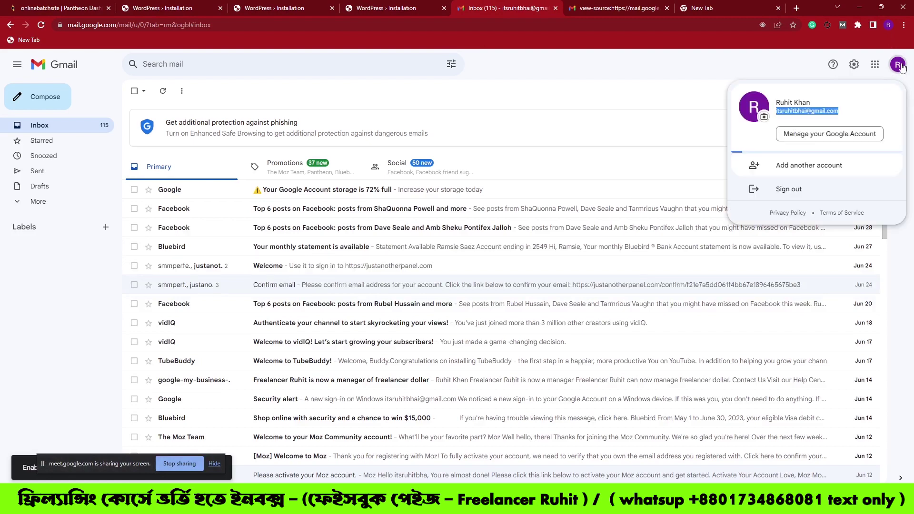
{"action": "right_click", "coordinate": [834, 105]}
{"action": "left_click", "coordinate": [850, 114]}
Copy the signed-in account's e-mail address and cycle back to the WordPress installer tab
{"action": "left_click_drag", "start_coordinate": [850, 113], "coordinate": [777, 102]}
{"action": "left_click", "coordinate": [846, 112]}
{"action": "left_click_drag", "start_coordinate": [854, 117], "coordinate": [779, 112]}
{"action": "right_click", "coordinate": [780, 113]}
{"action": "left_click", "coordinate": [719, 123]}
{"action": "key", "text": "ctrl+1"}
{"action": "key", "text": "ctrl+shift+Tab"}
{"action": "key", "text": "ctrl+shift+Tab"}
{"action": "key", "text": "ctrl+shift+Tab"}
{"action": "key", "text": "ctrl+shift+Tab"}
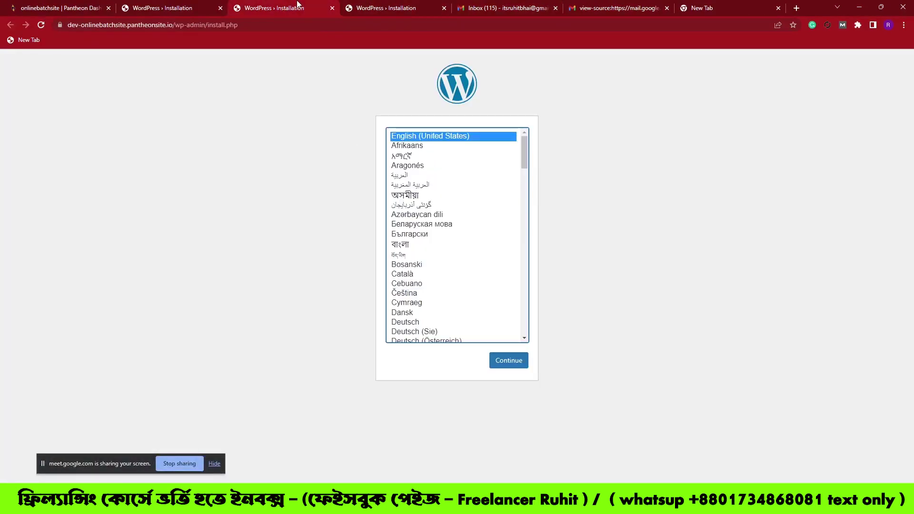
{"action": "key", "text": "ctrl+Tab"}
{"action": "key", "text": "ctrl+Tab"}
Paste the admin e-mail into Your Email, leave search-engine visibility unchecked, and install WordPress
{"action": "left_click", "coordinate": [165, 4]}
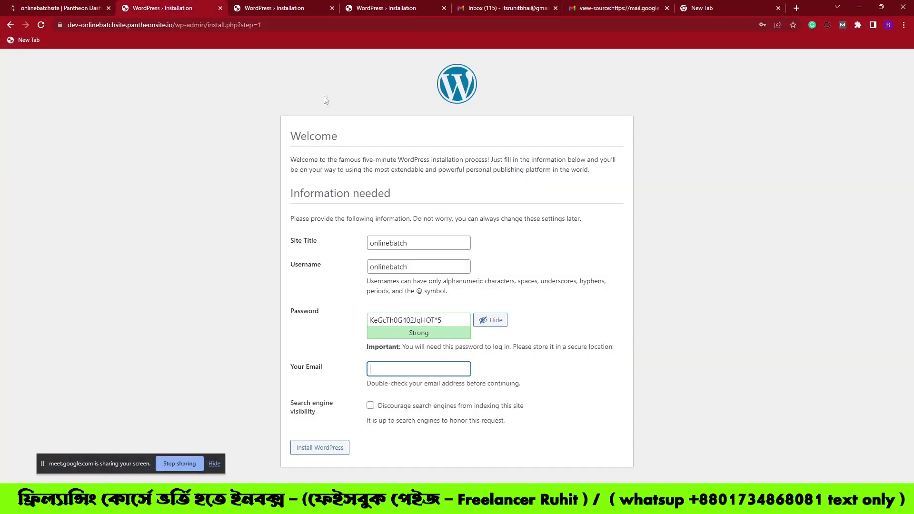
{"action": "right_click", "coordinate": [400, 370]}
{"action": "left_click", "coordinate": [423, 294]}
{"action": "left_click", "coordinate": [372, 410]}
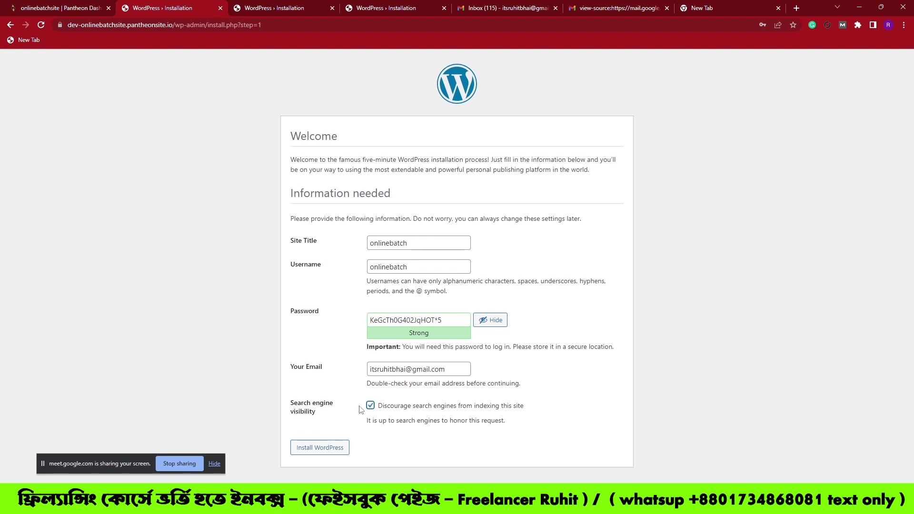
{"action": "left_click", "coordinate": [371, 406]}
{"action": "left_click", "coordinate": [320, 448]}
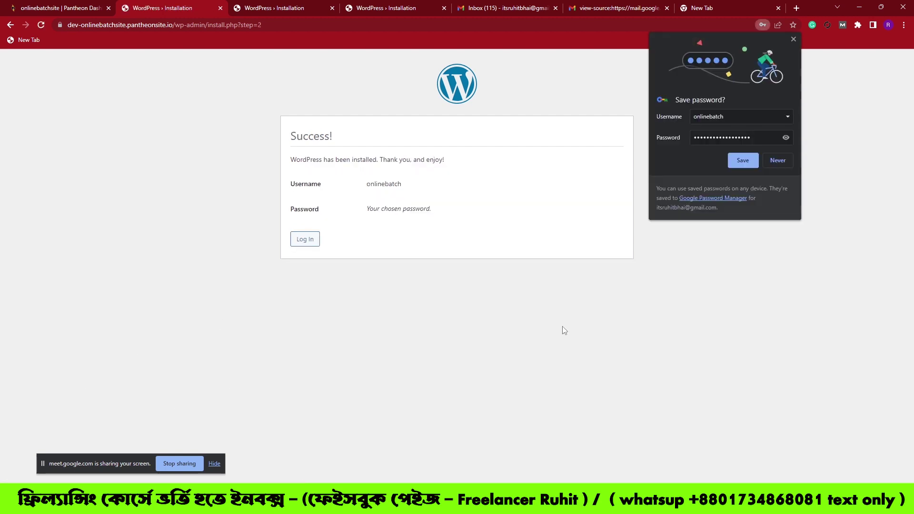
Save the login in the browser, open the WordPress login page, and copy its address
{"action": "left_click", "coordinate": [742, 162]}
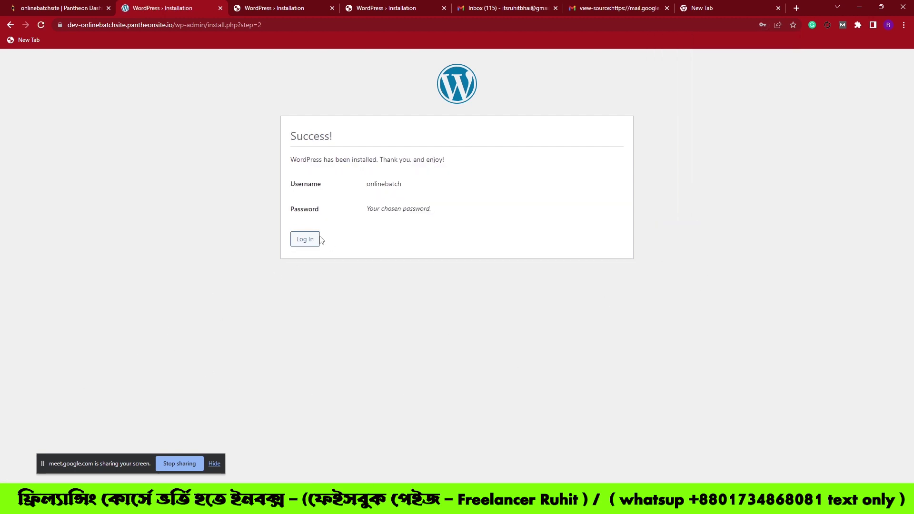
{"action": "left_click", "coordinate": [305, 239]}
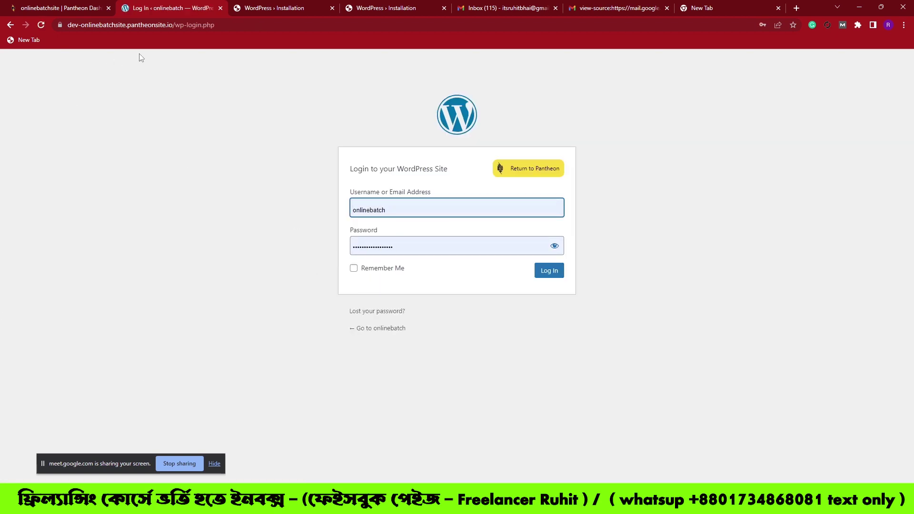
{"action": "left_click", "coordinate": [168, 28]}
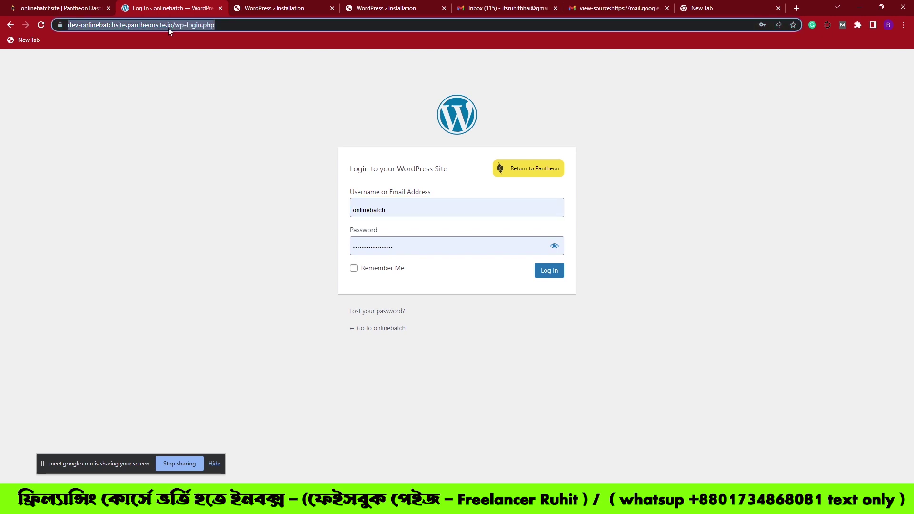
{"action": "right_click", "coordinate": [190, 27]}
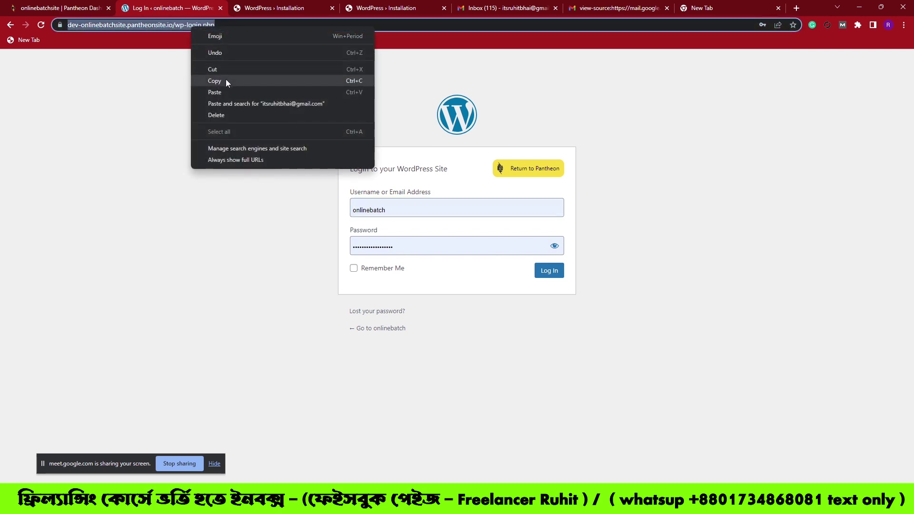
{"action": "left_click", "coordinate": [226, 80]}
{"action": "right_click", "coordinate": [188, 32]}
{"action": "left_click", "coordinate": [222, 81]}
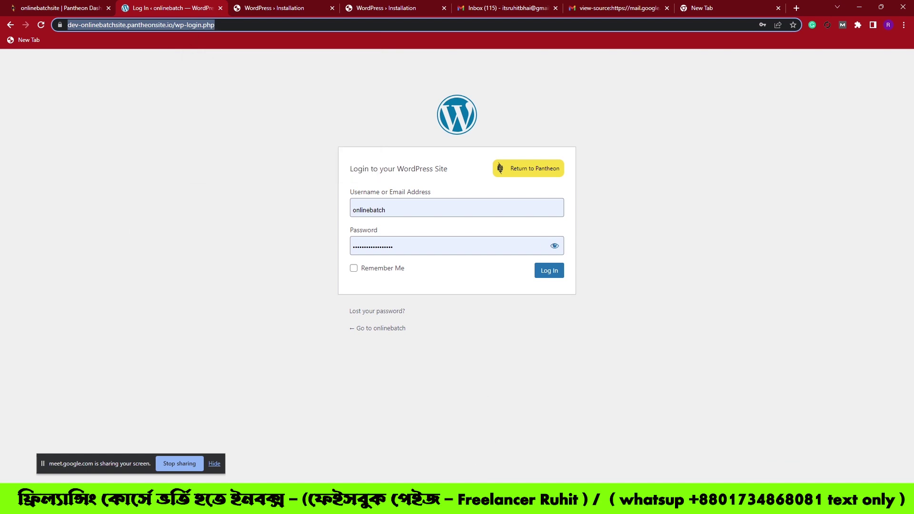
{"action": "key", "text": "alt+Tab"}
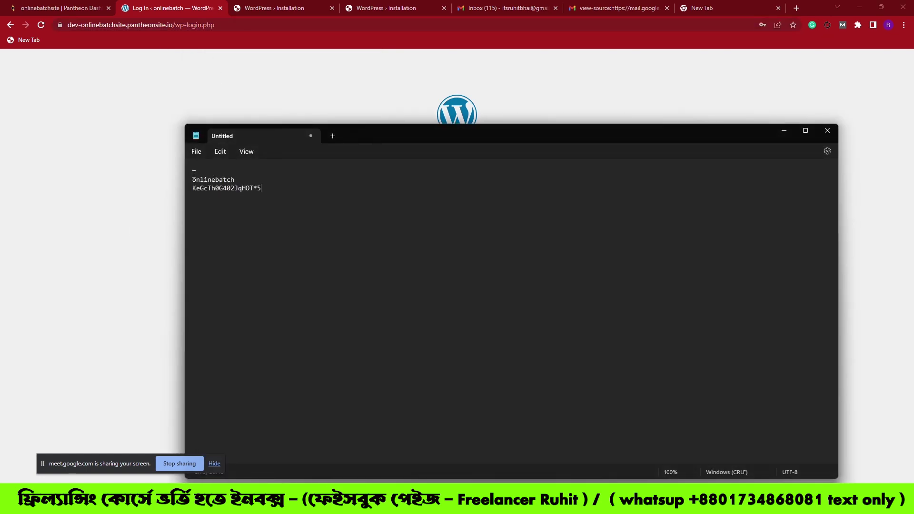
Paste the login URL onto the note's first line and start saving it as a text document
{"action": "right_click", "coordinate": [194, 174]}
{"action": "left_click", "coordinate": [234, 242]}
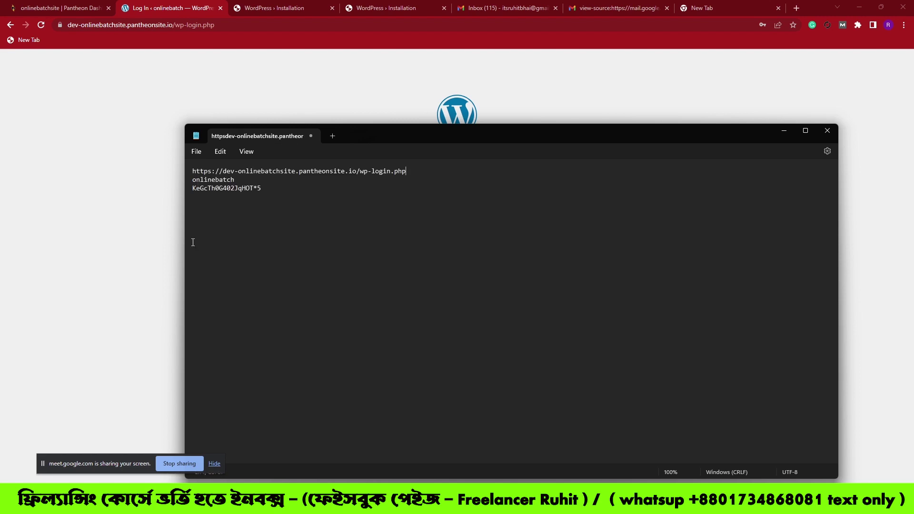
{"action": "left_click", "coordinate": [198, 153]}
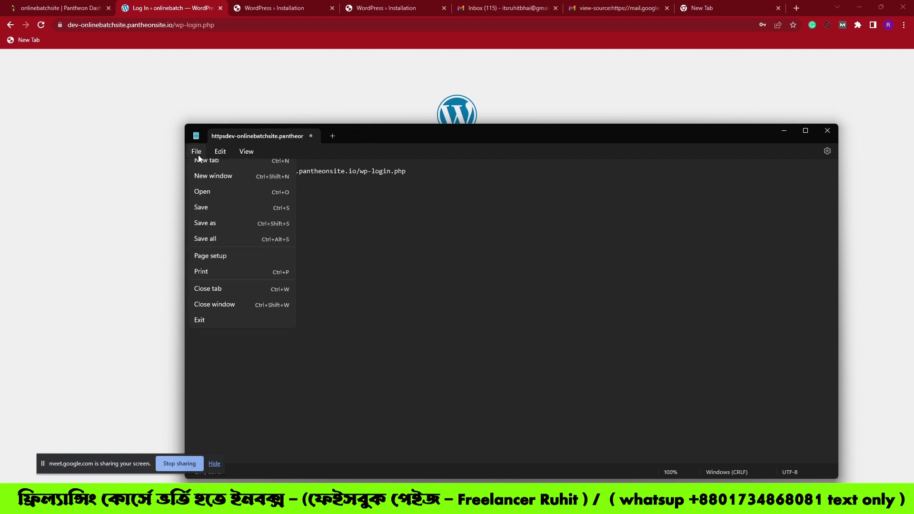
{"action": "left_click", "coordinate": [201, 216]}
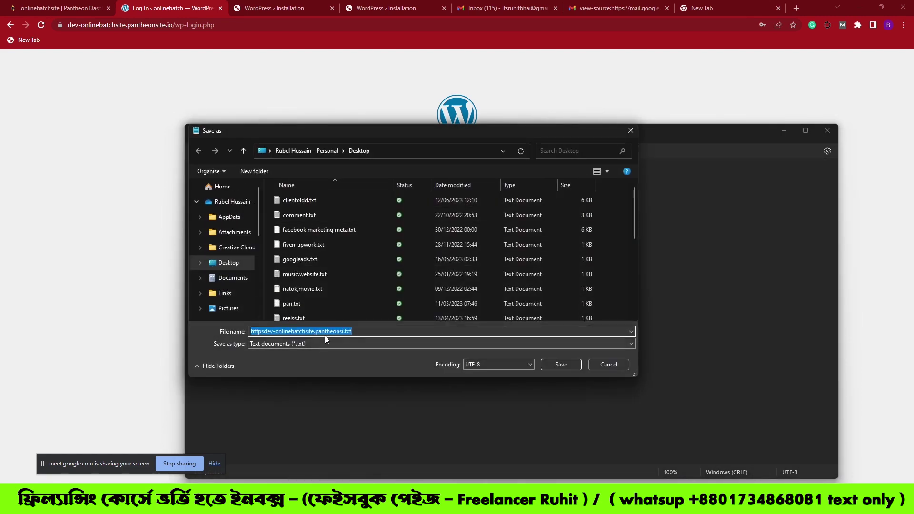
{"action": "left_click", "coordinate": [301, 345]}
{"action": "left_click", "coordinate": [292, 352]}
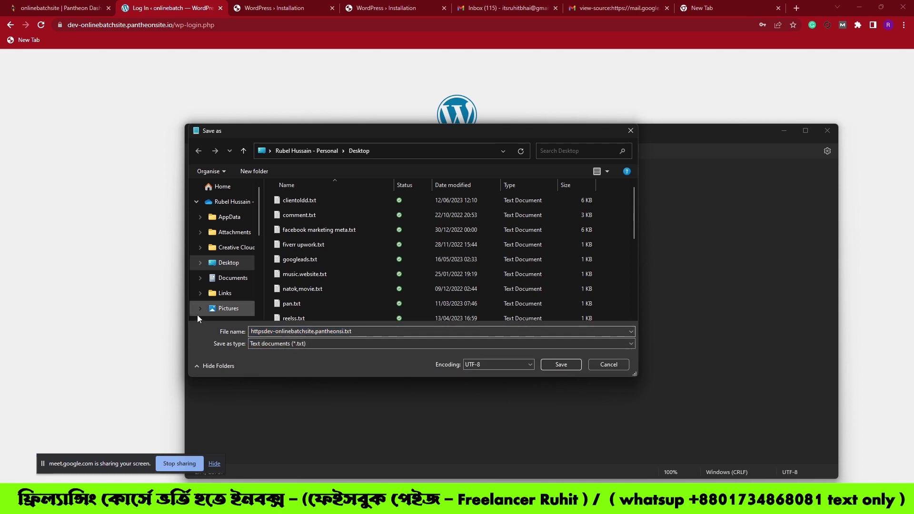
Save the note as onlinebatch4,5.txt, then return to the login page and tick Remember Me
{"action": "left_click", "coordinate": [351, 332]}
{"action": "left_click", "coordinate": [351, 332]}
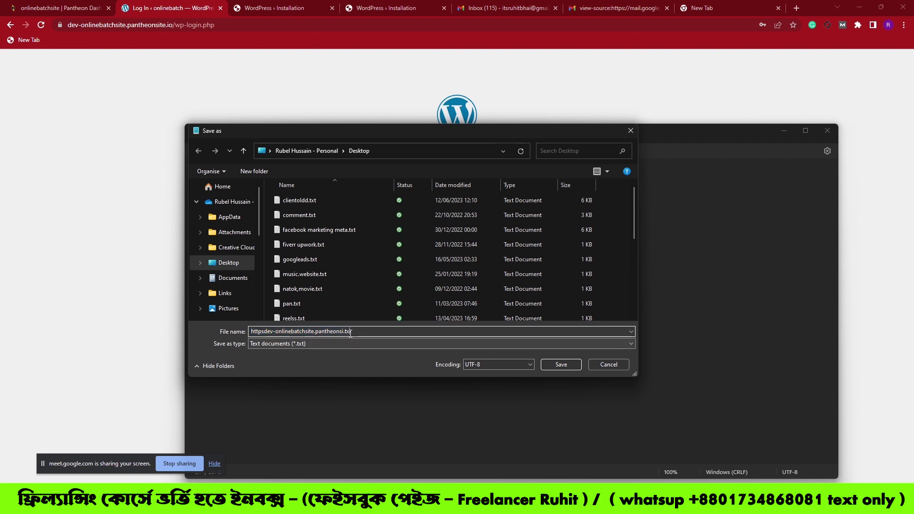
{"action": "left_click", "coordinate": [344, 331]}
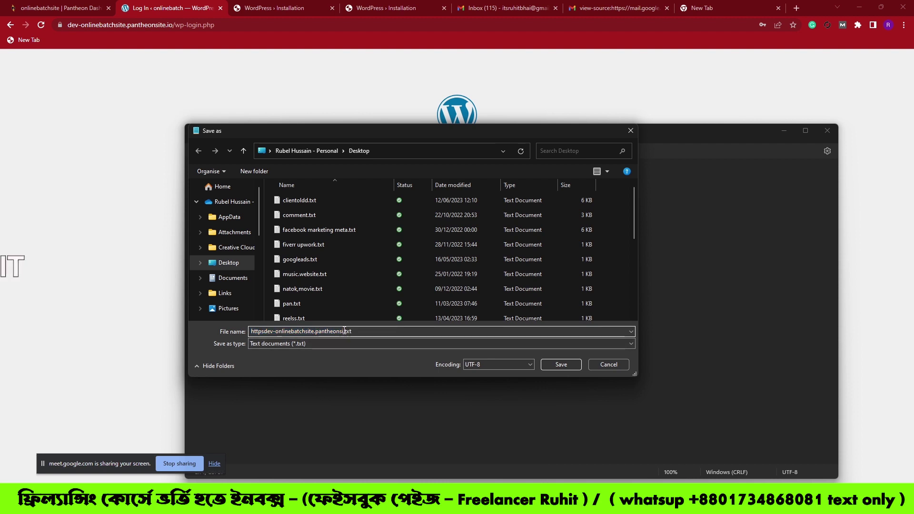
{"action": "left_click_drag", "start_coordinate": [345, 331], "coordinate": [233, 345]}
{"action": "key", "text": "BackSpace"}
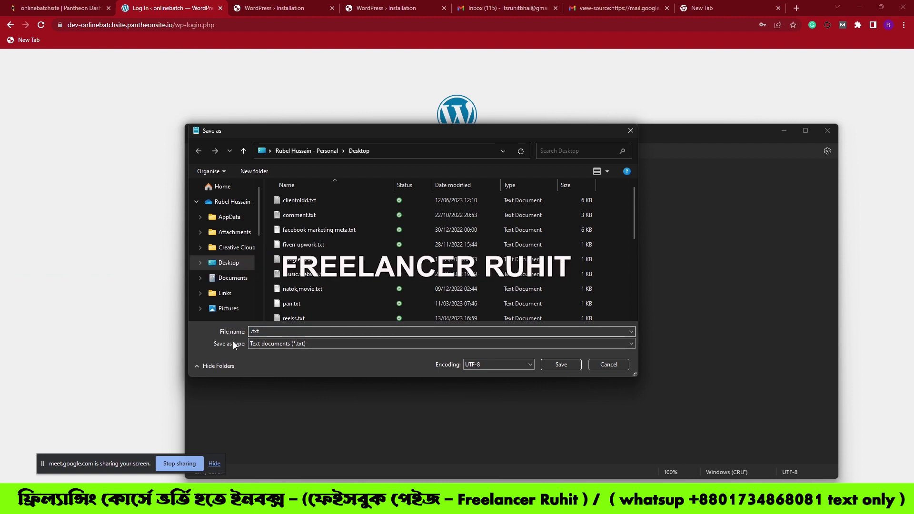
{"action": "type", "text": "online"}
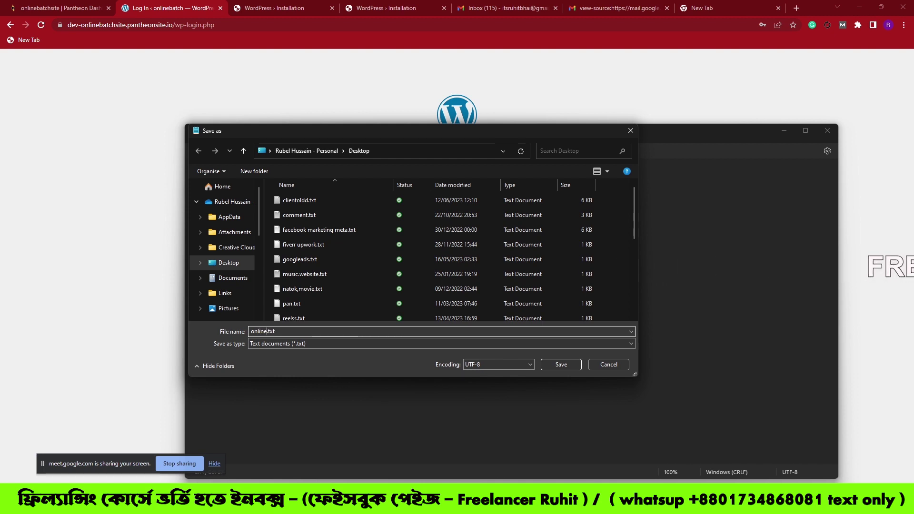
{"action": "type", "text": "batch4,5"}
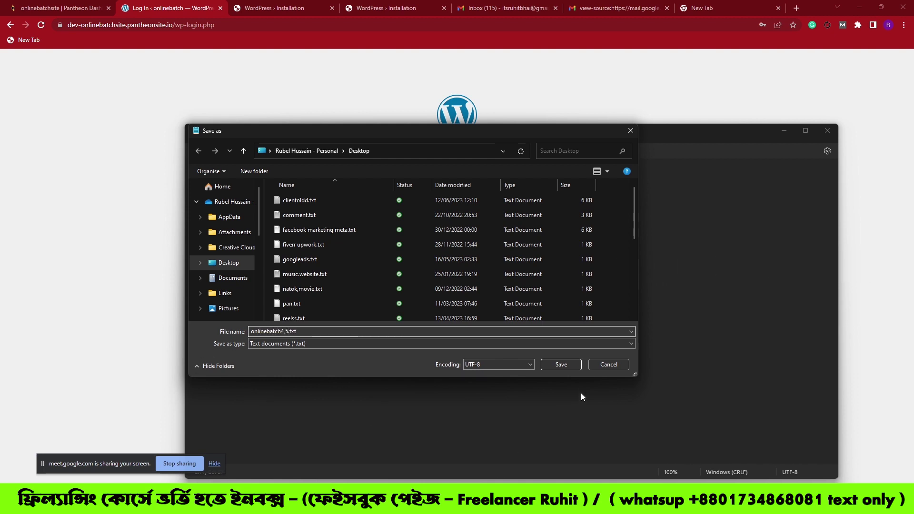
{"action": "left_click", "coordinate": [568, 367]}
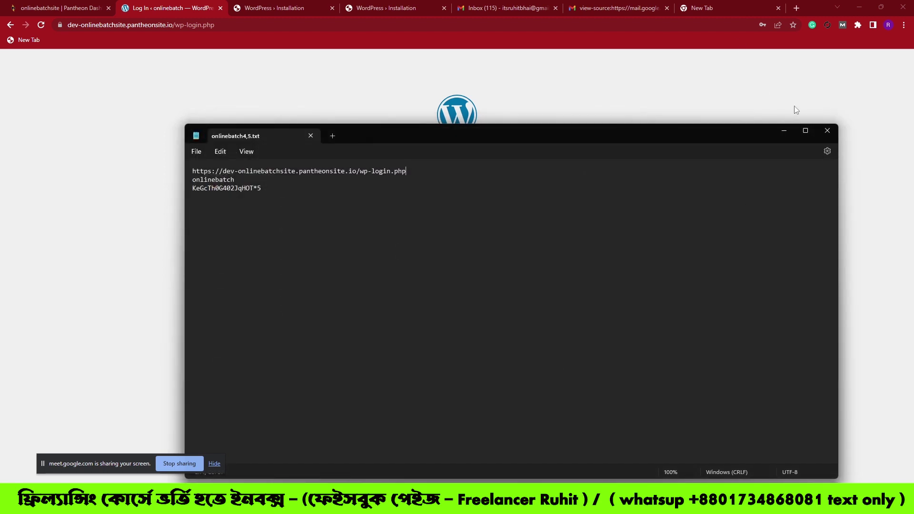
{"action": "left_click", "coordinate": [828, 131]}
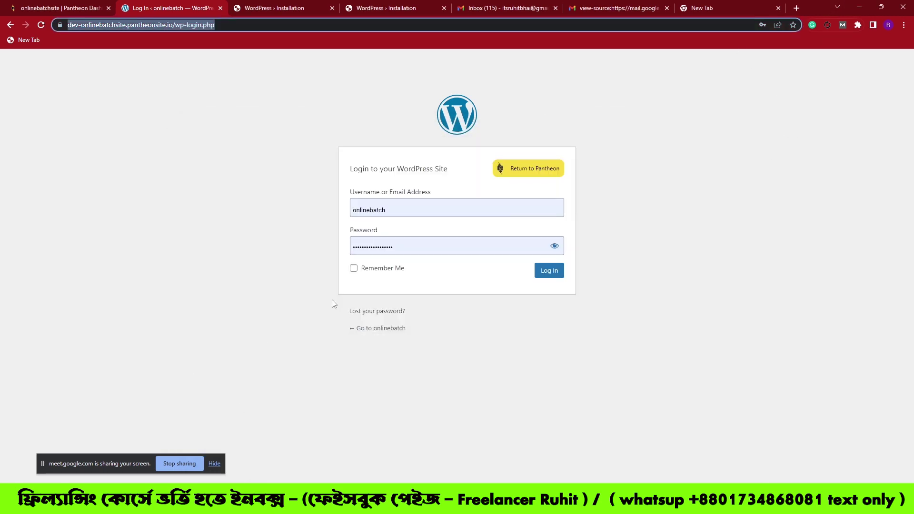
{"action": "left_click", "coordinate": [353, 269]}
Log into the WordPress dashboard and bring up the link options for the admin bar's Visit Site
{"action": "left_click", "coordinate": [549, 271]}
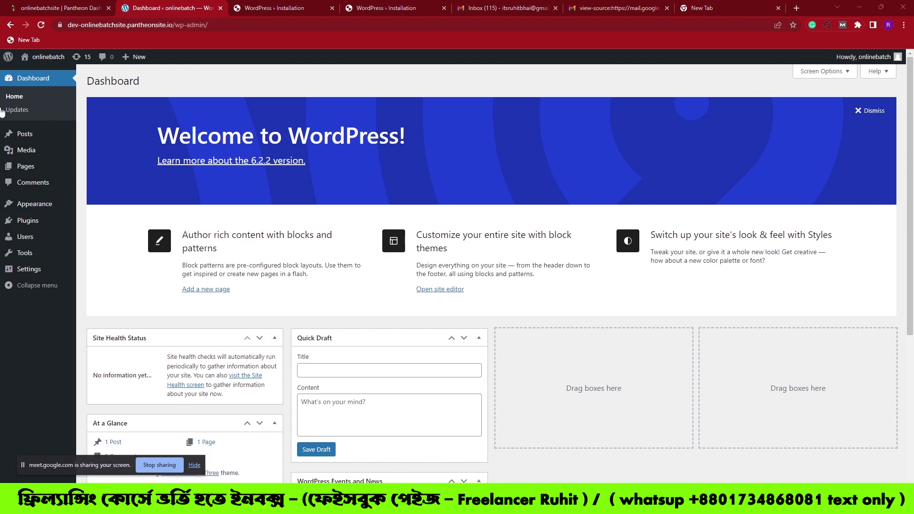
{"action": "mouse_move", "coordinate": [69, 215]}
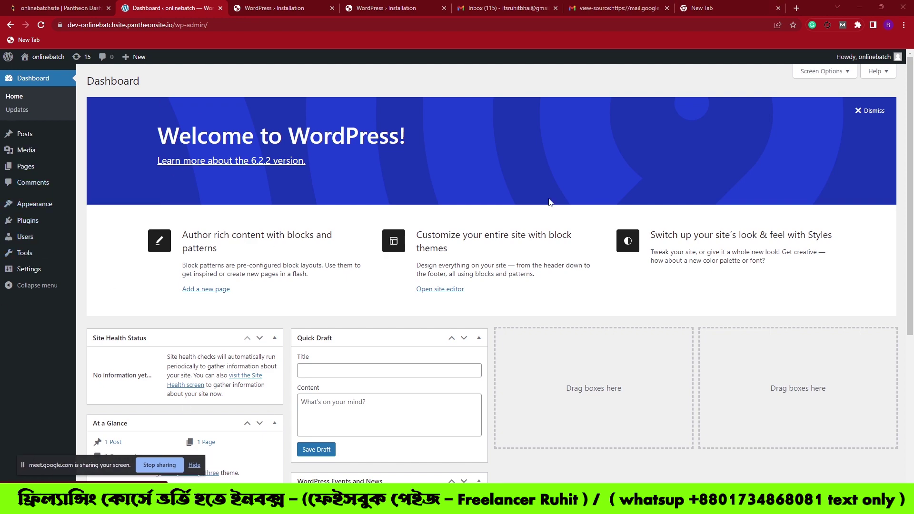
{"action": "scroll", "coordinate": [513, 365], "scroll_direction": "down", "scroll_amount": 3}
{"action": "scroll", "coordinate": [512, 365], "scroll_direction": "up", "scroll_amount": 3}
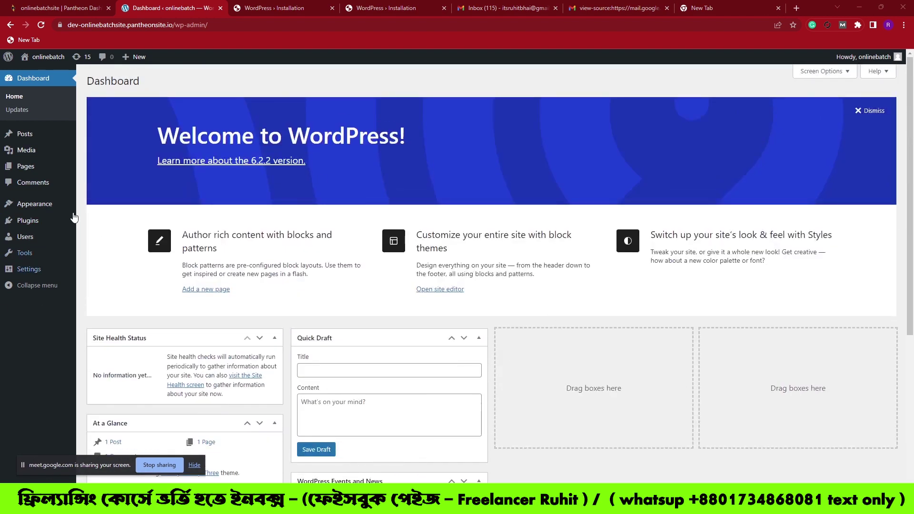
{"action": "mouse_move", "coordinate": [39, 59]}
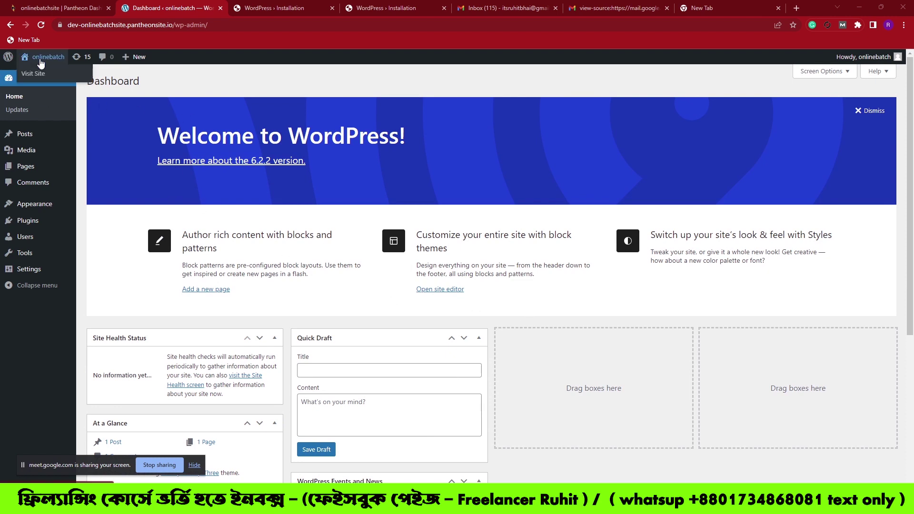
{"action": "right_click", "coordinate": [34, 75]}
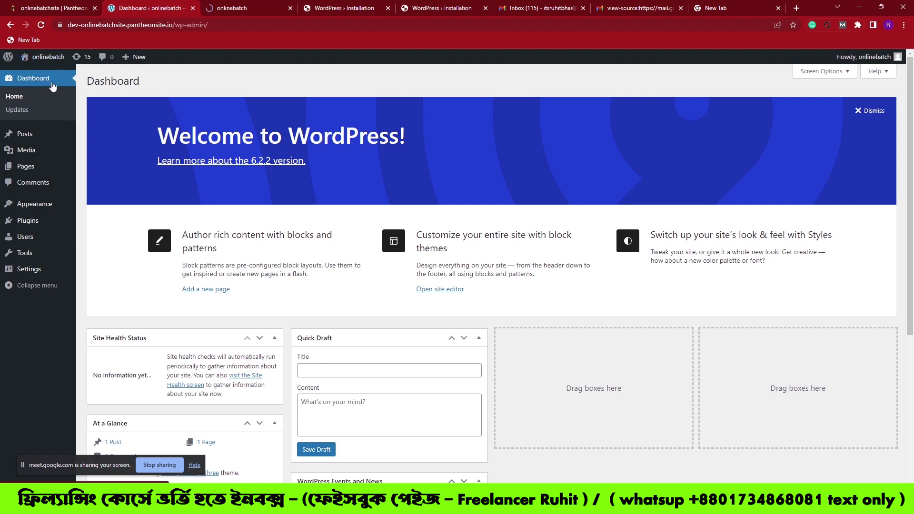
{"action": "left_click", "coordinate": [248, 8]}
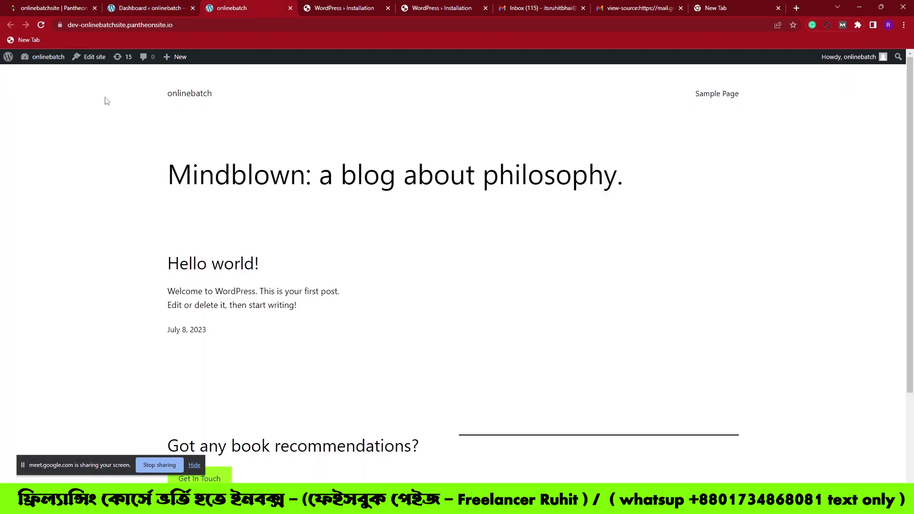
{"action": "scroll", "coordinate": [526, 324], "scroll_direction": "down", "scroll_amount": 3}
{"action": "scroll", "coordinate": [540, 159], "scroll_direction": "up", "scroll_amount": 3}
{"action": "scroll", "coordinate": [382, 263], "scroll_direction": "down", "scroll_amount": 3}
{"action": "left_click", "coordinate": [132, 26]}
{"action": "right_click", "coordinate": [132, 26]}
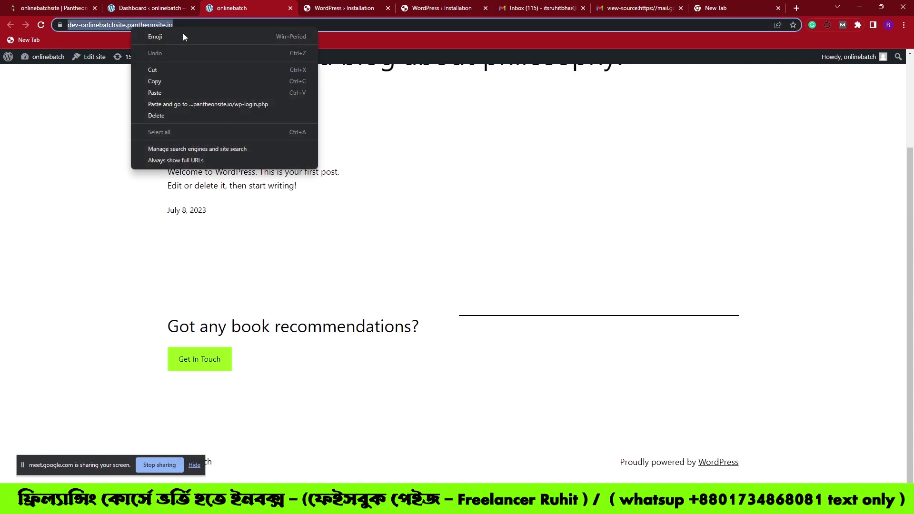
{"action": "left_click", "coordinate": [178, 82]}
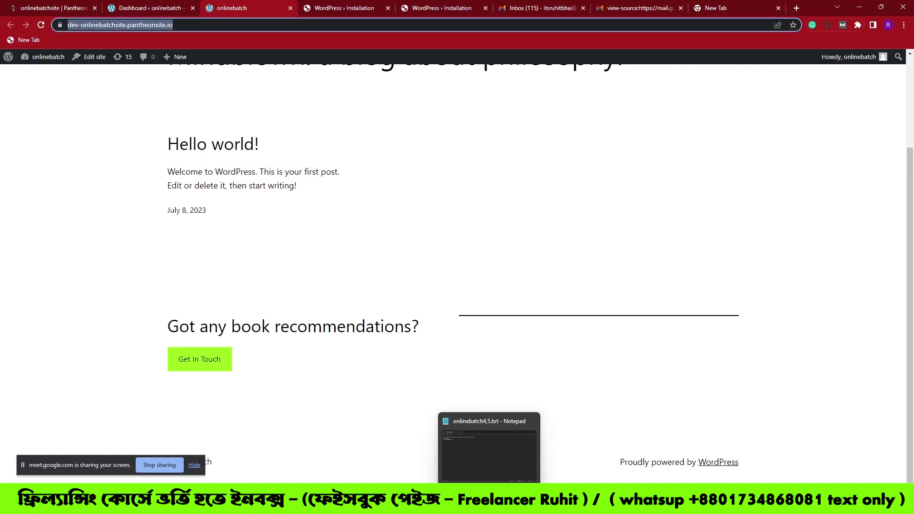
Paste the address onto line 5 of onlinebatch4,5.txt, save it, and return to the Dashboard tab
{"action": "left_click", "coordinate": [490, 500]}
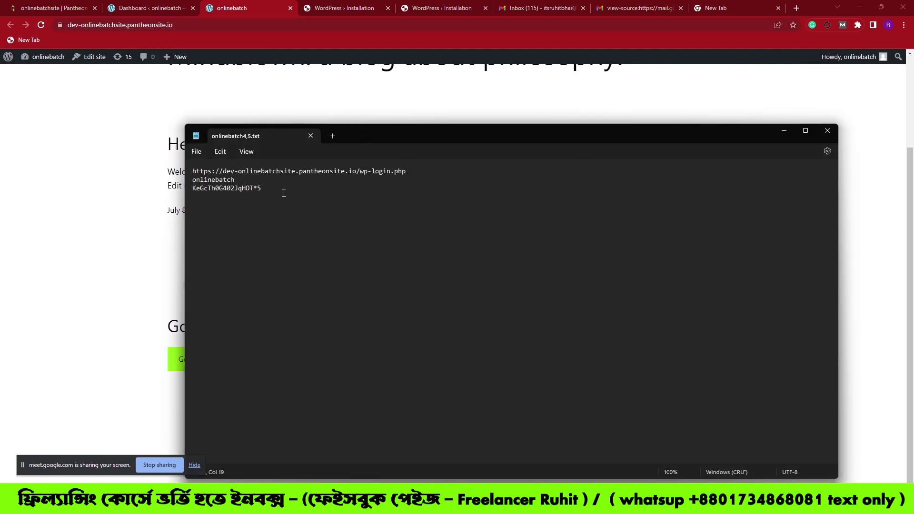
{"action": "key", "text": "ctrl+v"}
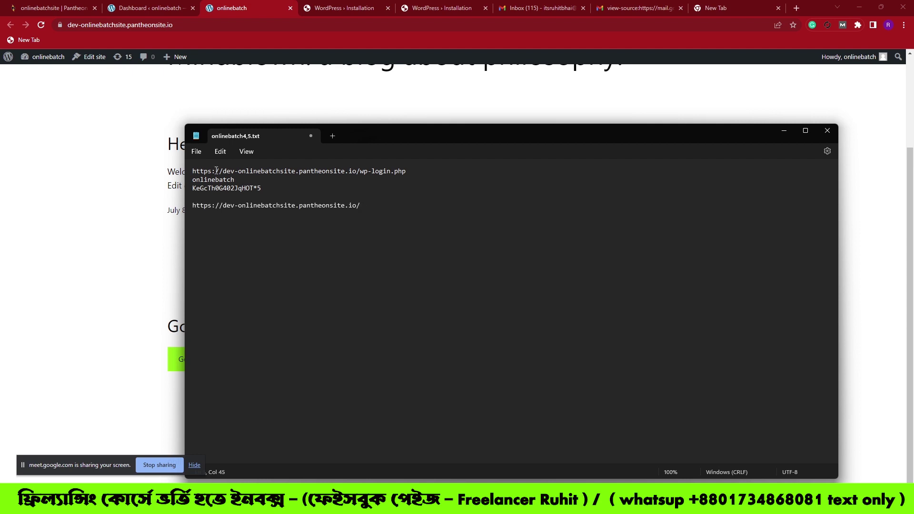
{"action": "left_click", "coordinate": [196, 151]}
{"action": "left_click", "coordinate": [205, 207]}
{"action": "left_click", "coordinate": [784, 131]}
{"action": "scroll", "coordinate": [333, 285], "scroll_direction": "up", "scroll_amount": 3}
{"action": "key", "text": "ctrl+Page_Up"}
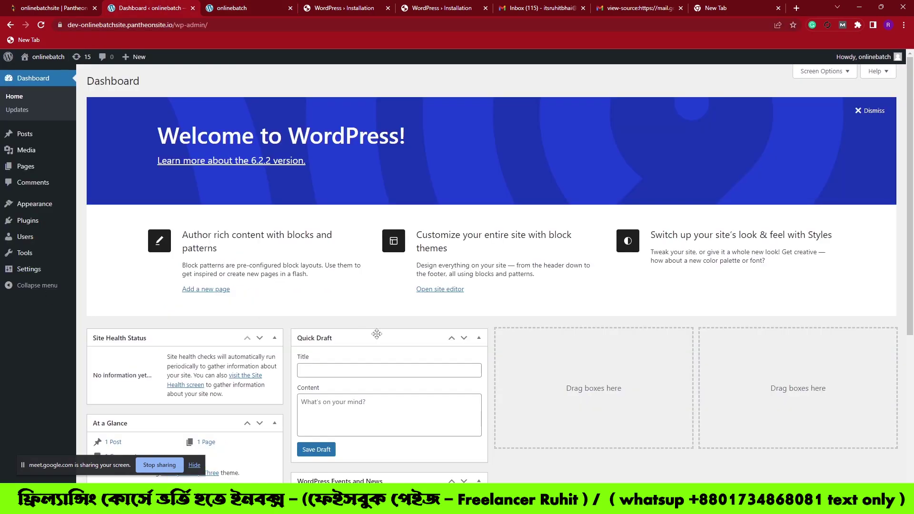